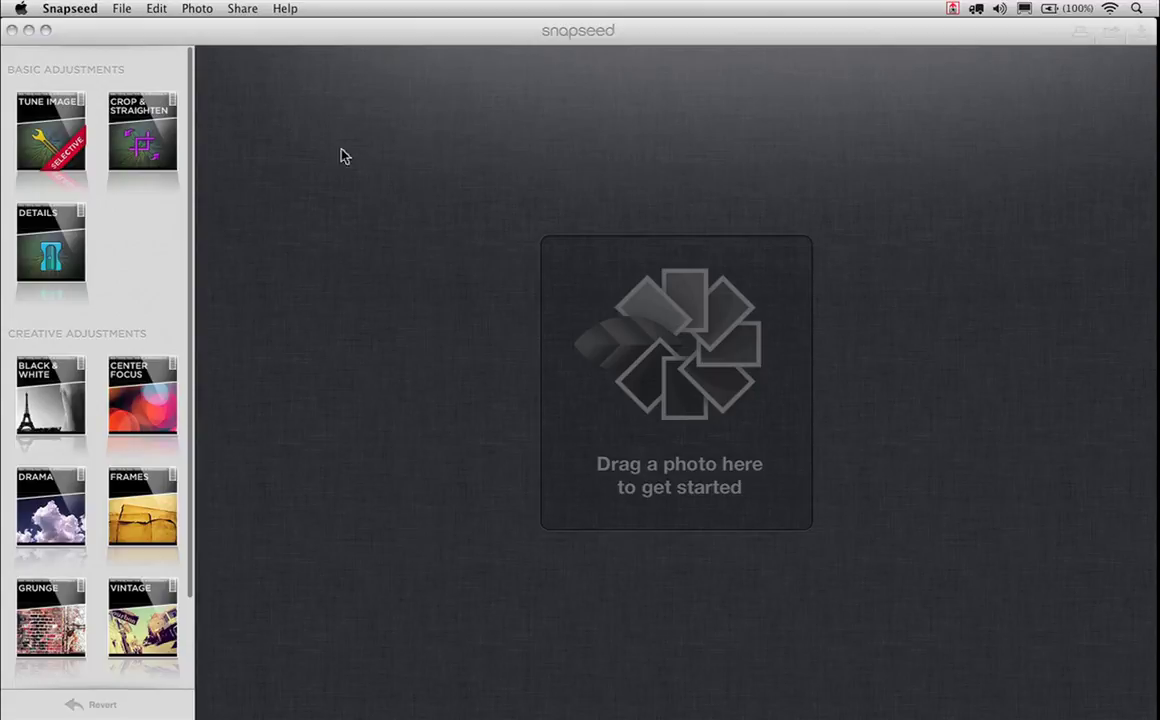
# Load the beach sunset photo Blue_Snapseed_1120.jpg from disk into Snapseed
pyautogui.click(120, 10)
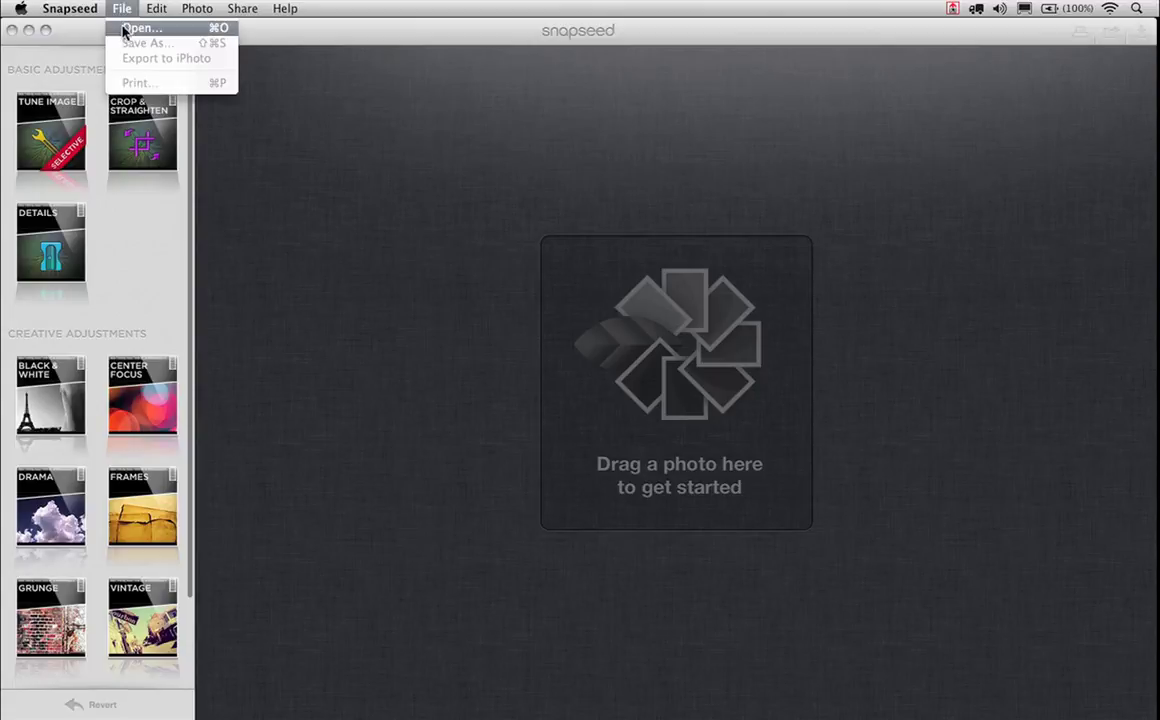
pyautogui.click(425, 171)
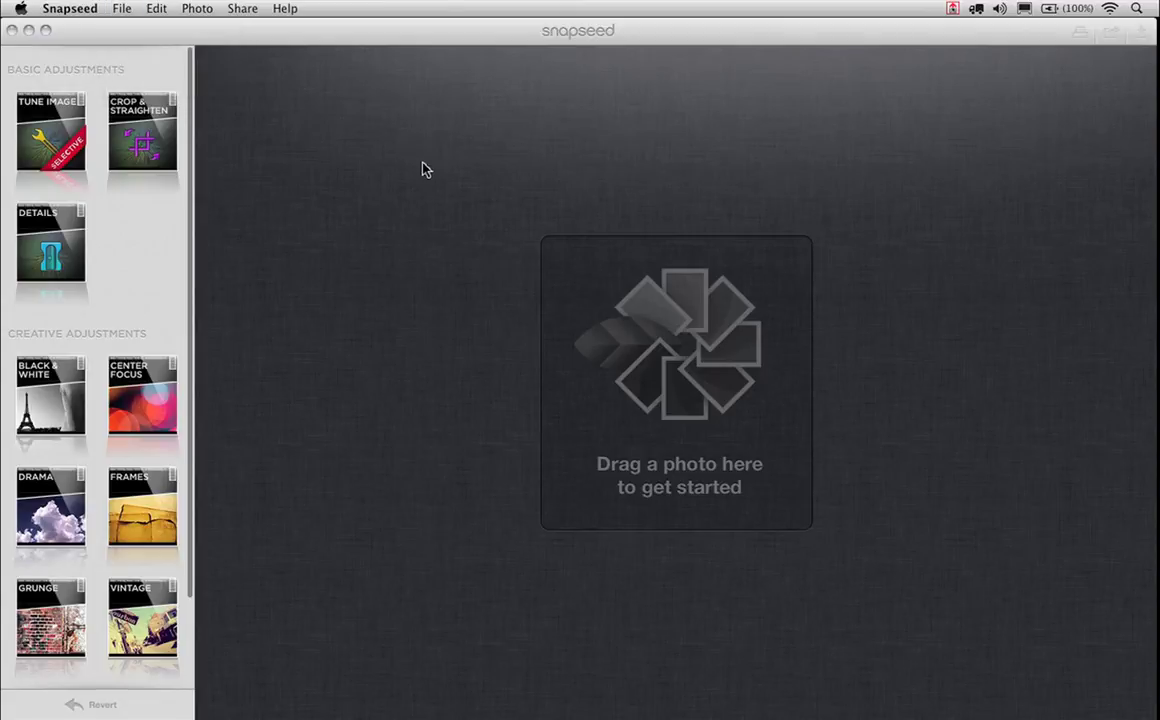
pyautogui.click(681, 340)
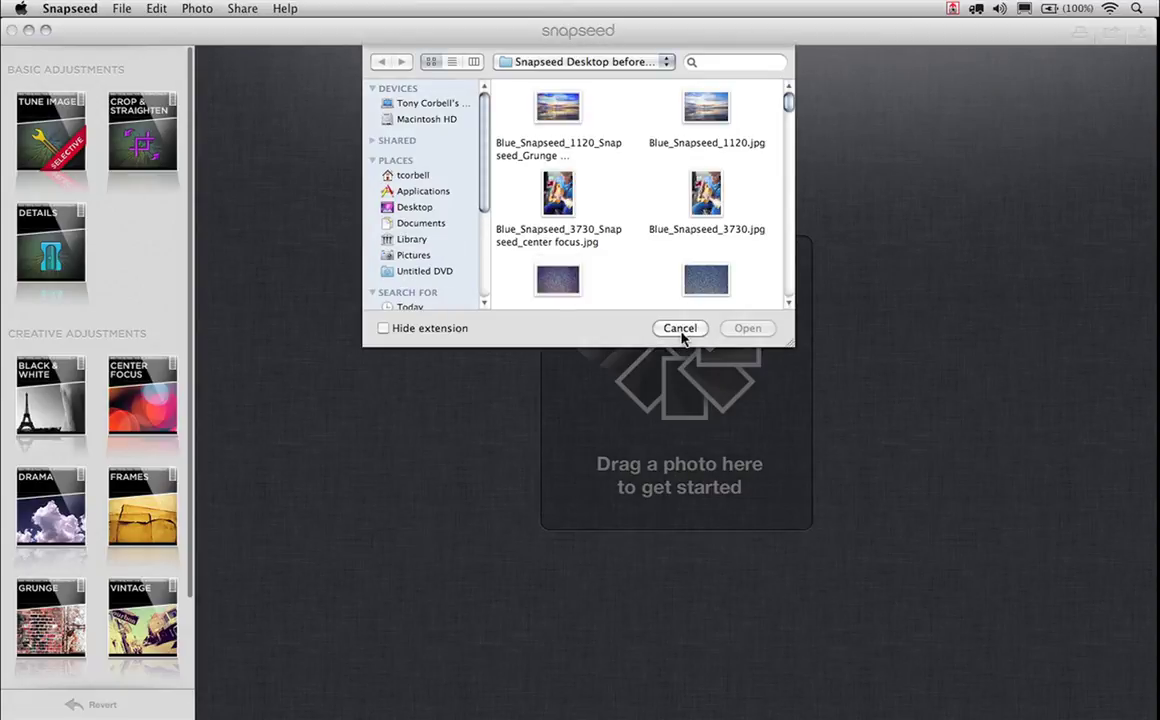
pyautogui.click(707, 105)
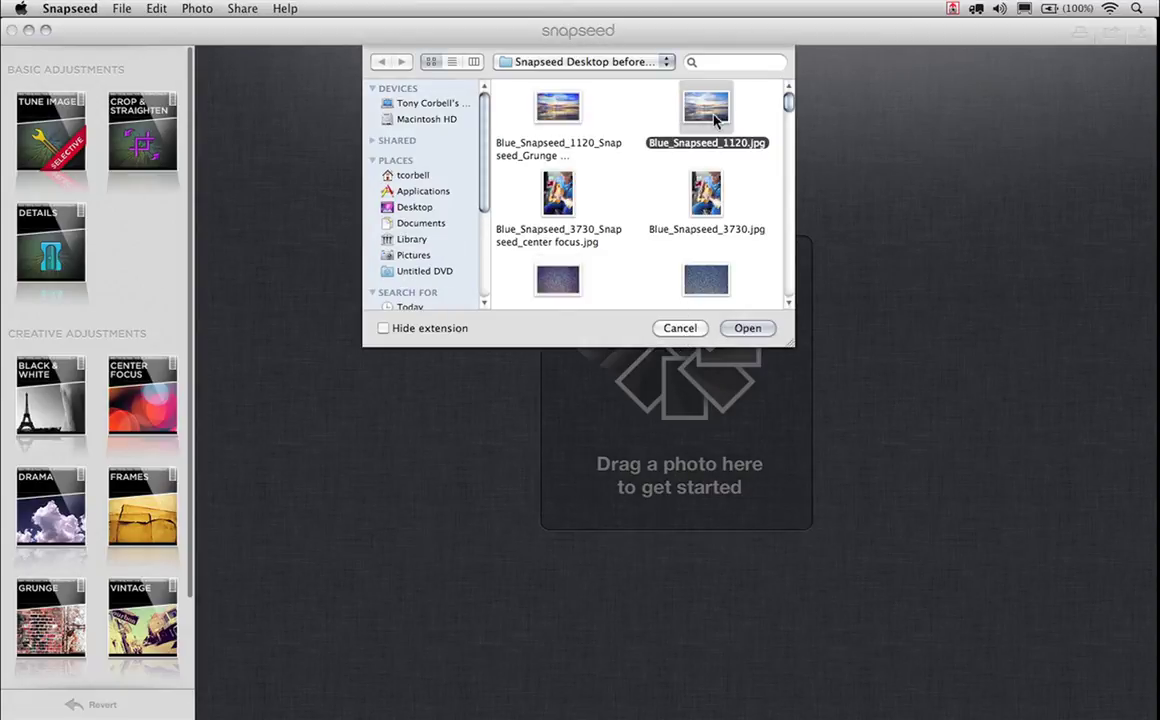
pyautogui.click(746, 328)
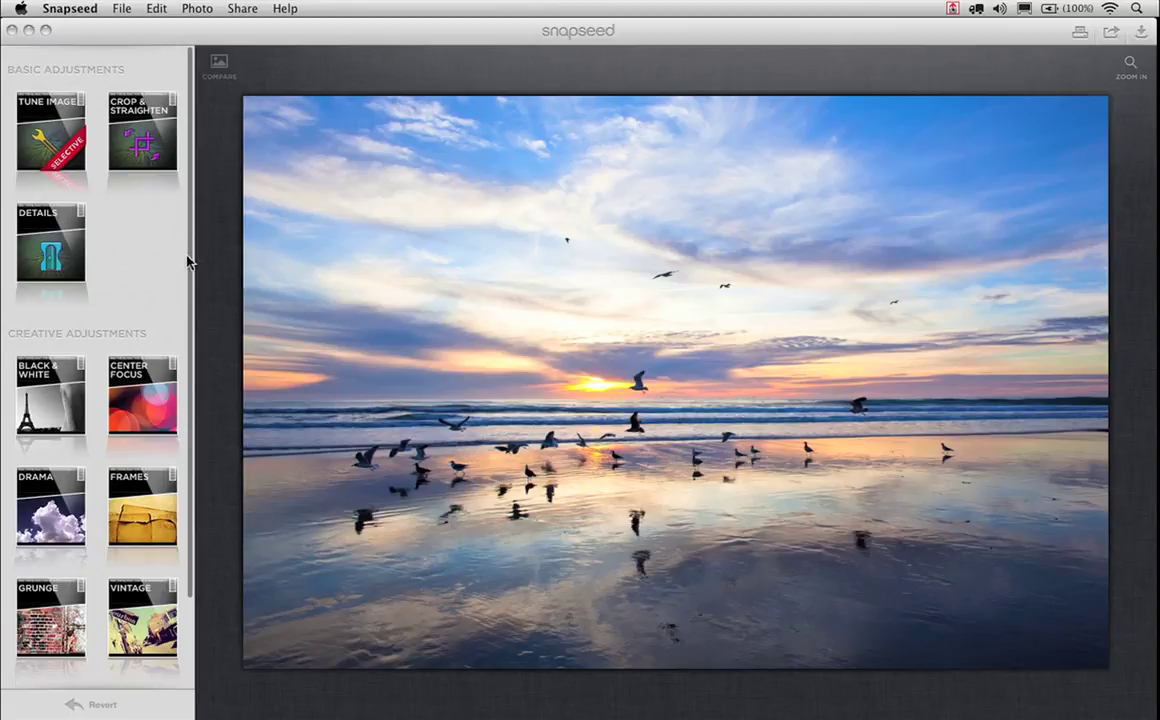
pyautogui.moveTo(188, 260); pyautogui.dragTo(184, 370)
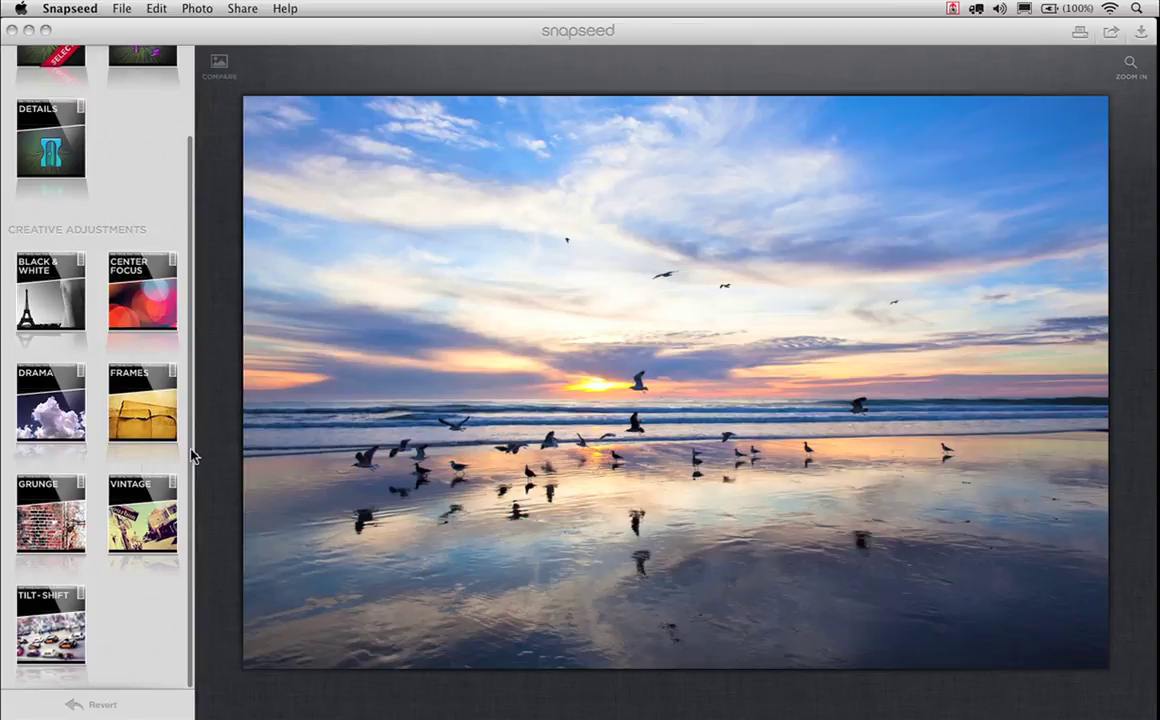
pyautogui.moveTo(193, 456); pyautogui.dragTo(199, 326)
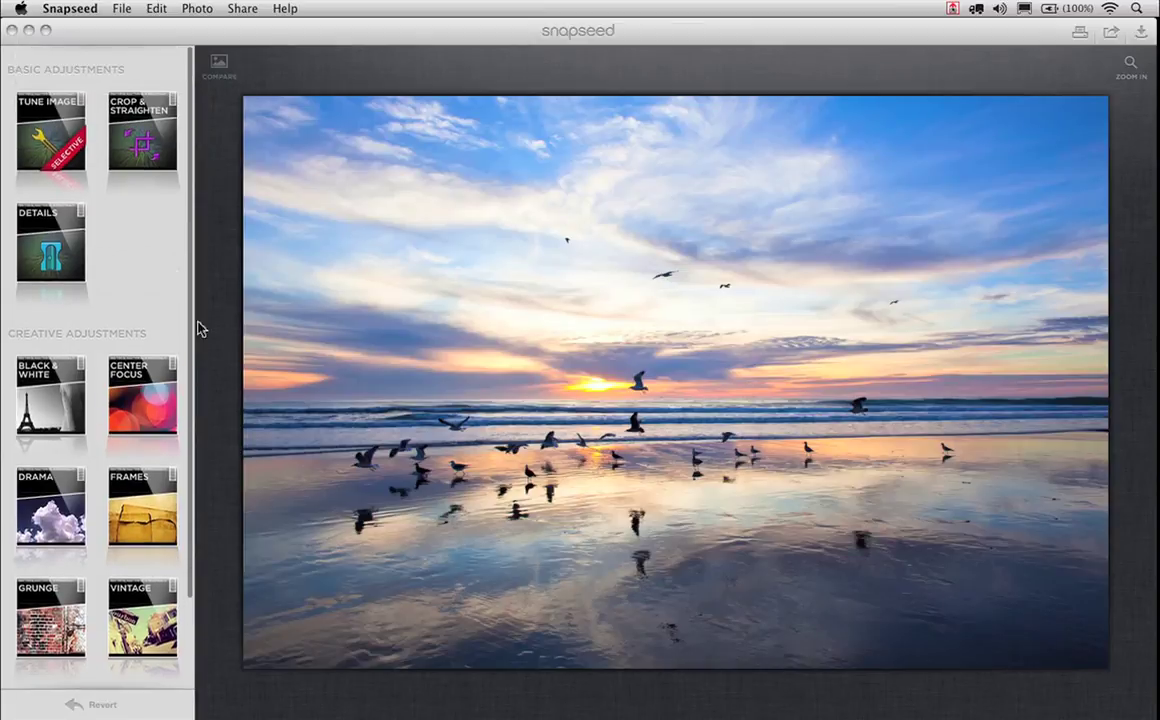
# Apply the Details Structure + preset, nudge Sharpness up and ease Structure back slightly
pyautogui.click(47, 245)
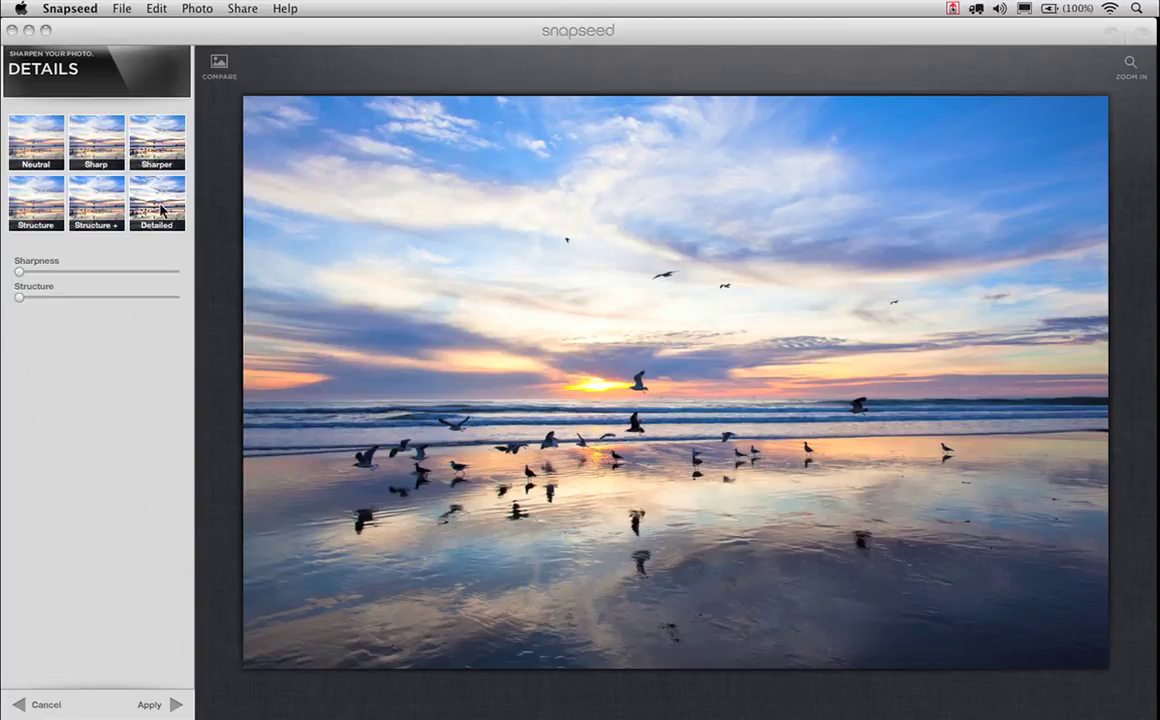
pyautogui.click(96, 198)
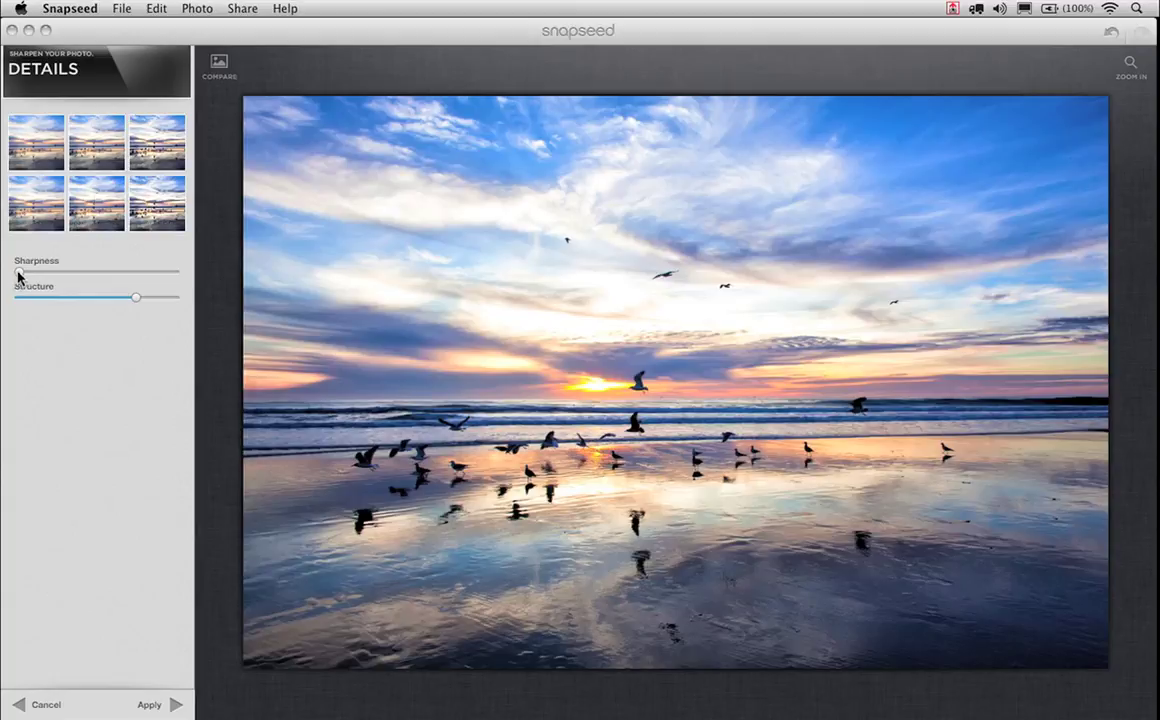
pyautogui.moveTo(18, 273); pyautogui.dragTo(40, 275)
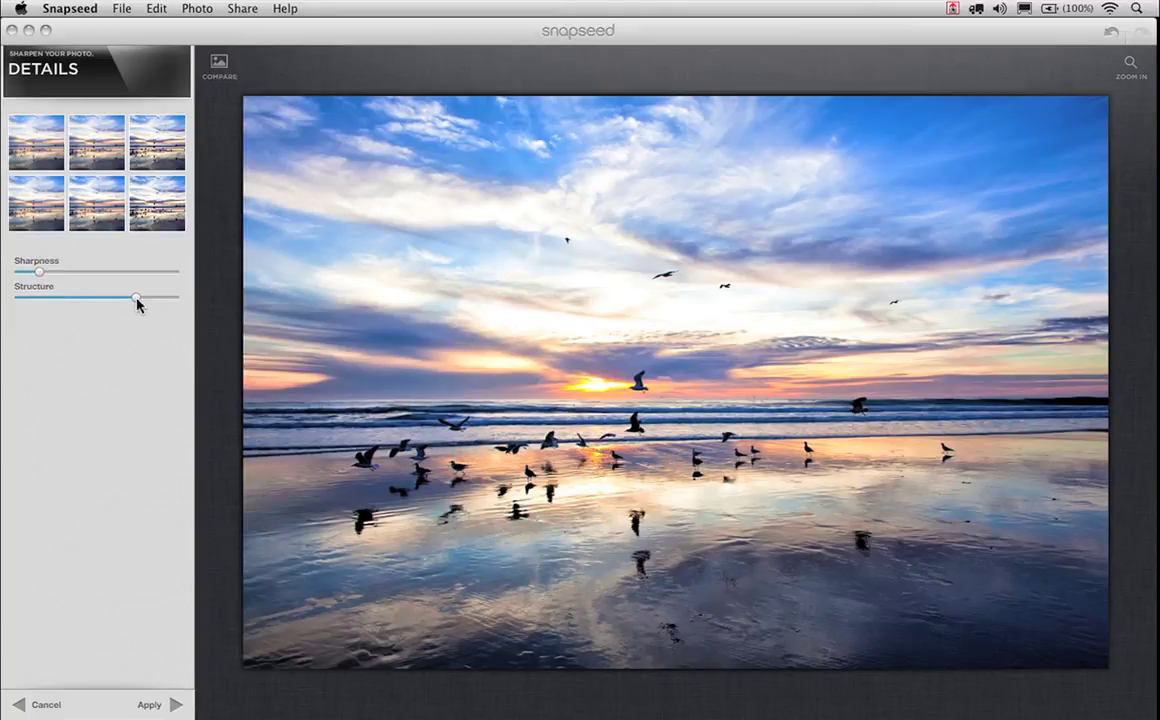
pyautogui.moveTo(137, 301)
pyautogui.mouseDown()
pyautogui.moveTo(108, 301)
pyautogui.moveTo(117, 305)
pyautogui.mouseUp()
# Check the sharpening against the original, then apply the Details adjustment
pyautogui.click(220, 66)
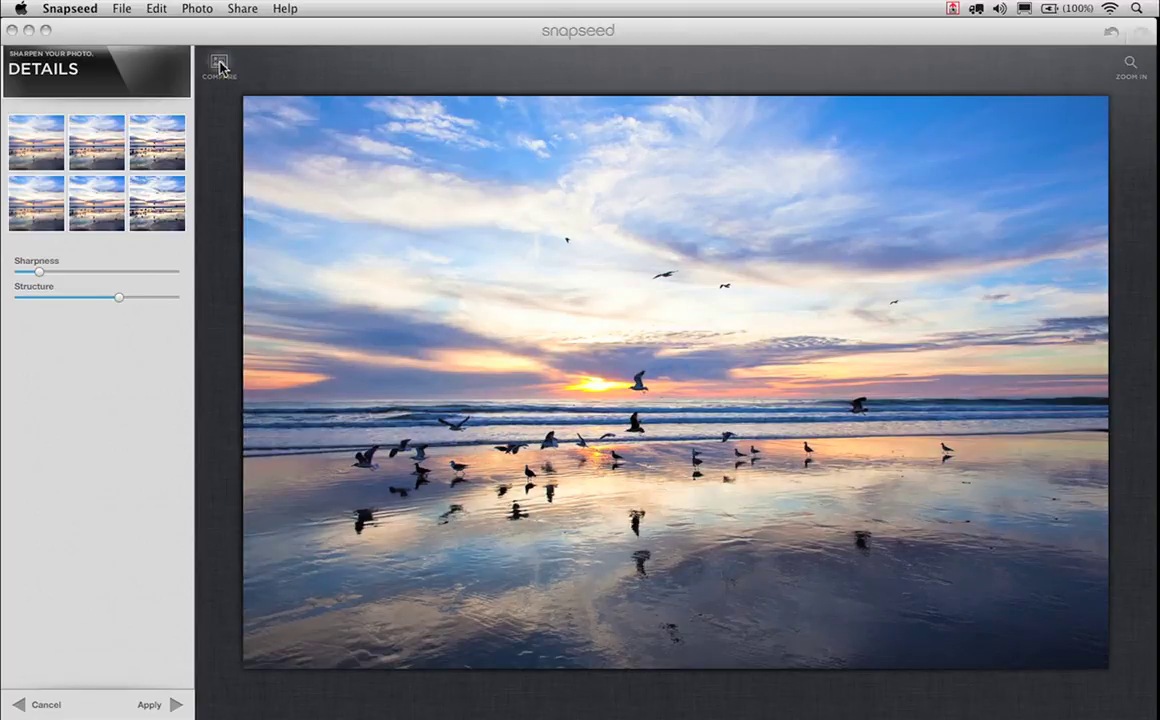
pyautogui.click(220, 66)
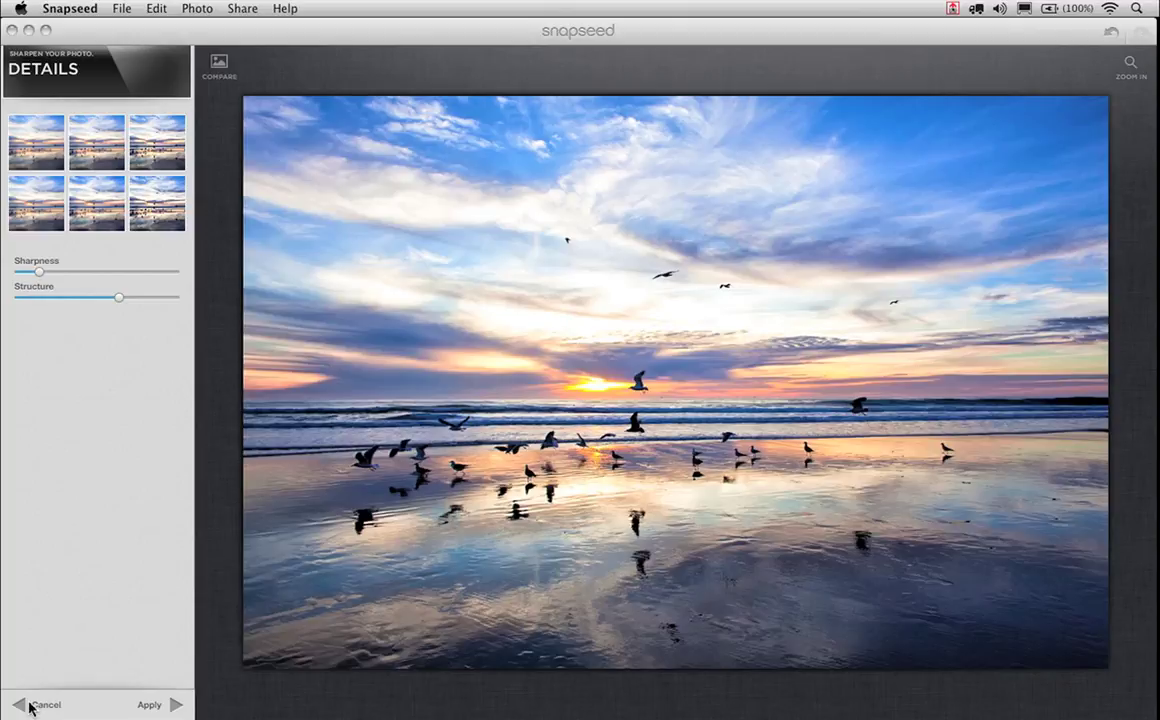
pyautogui.click(177, 705)
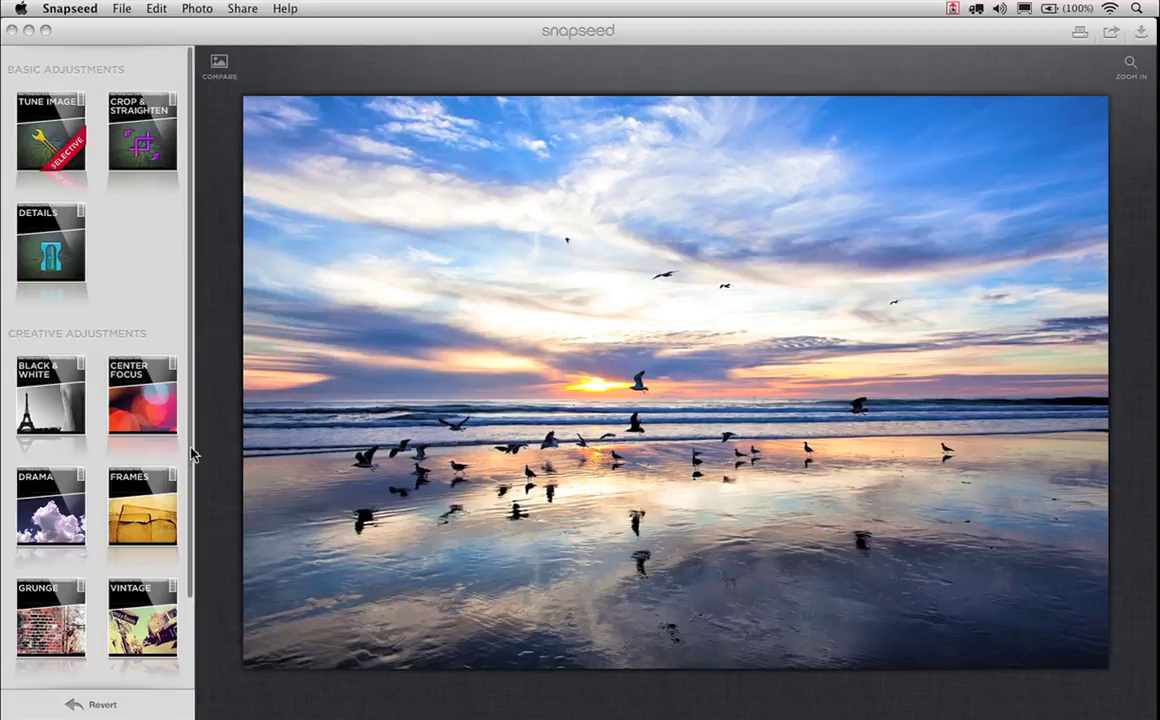
# Scroll down the adjustments list and open the Vintage filter
pyautogui.scroll(-1, 193, 458)
pyautogui.scroll(-5, 193, 458)
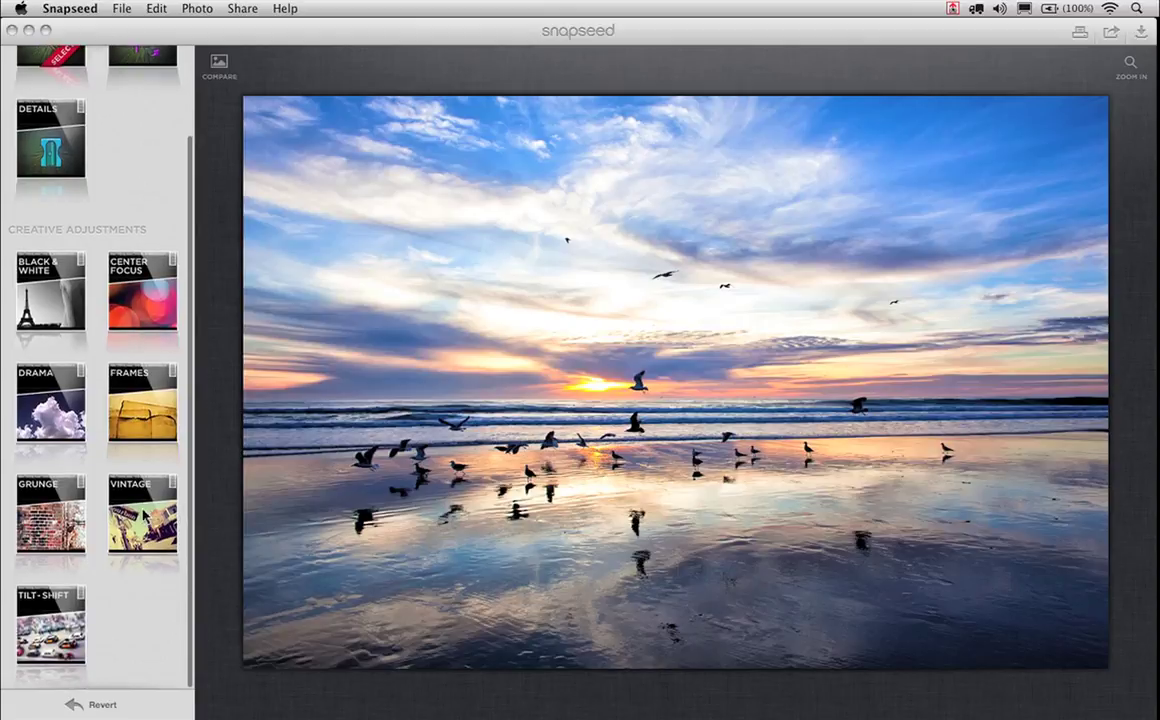
pyautogui.click(145, 514)
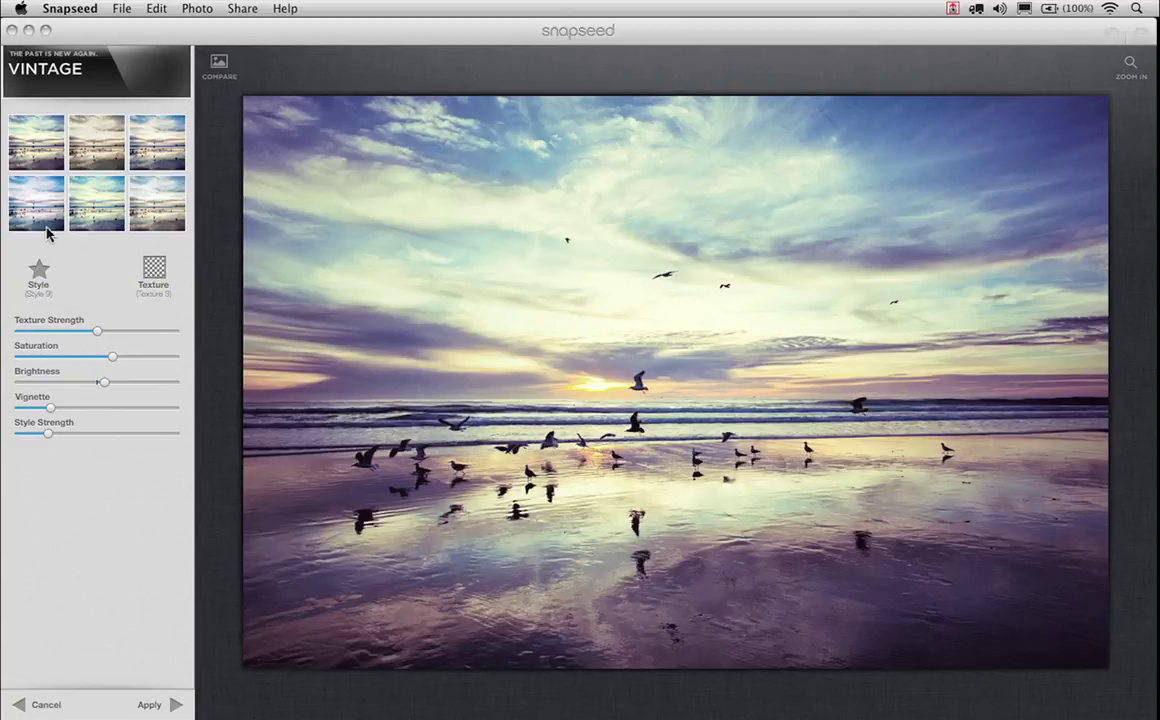
# Try the Dexter preset, then settle on Vintage Charlie with Style 5 and Texture 3
pyautogui.click(37, 168)
pyautogui.click(112, 199)
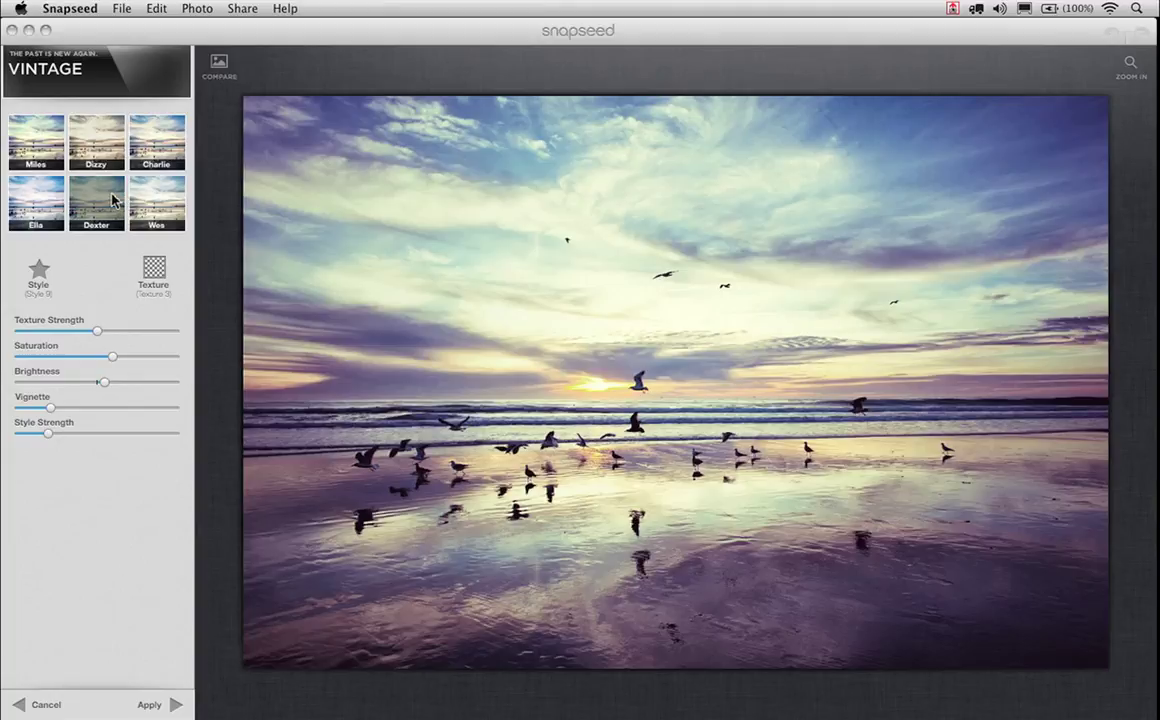
pyautogui.click(155, 124)
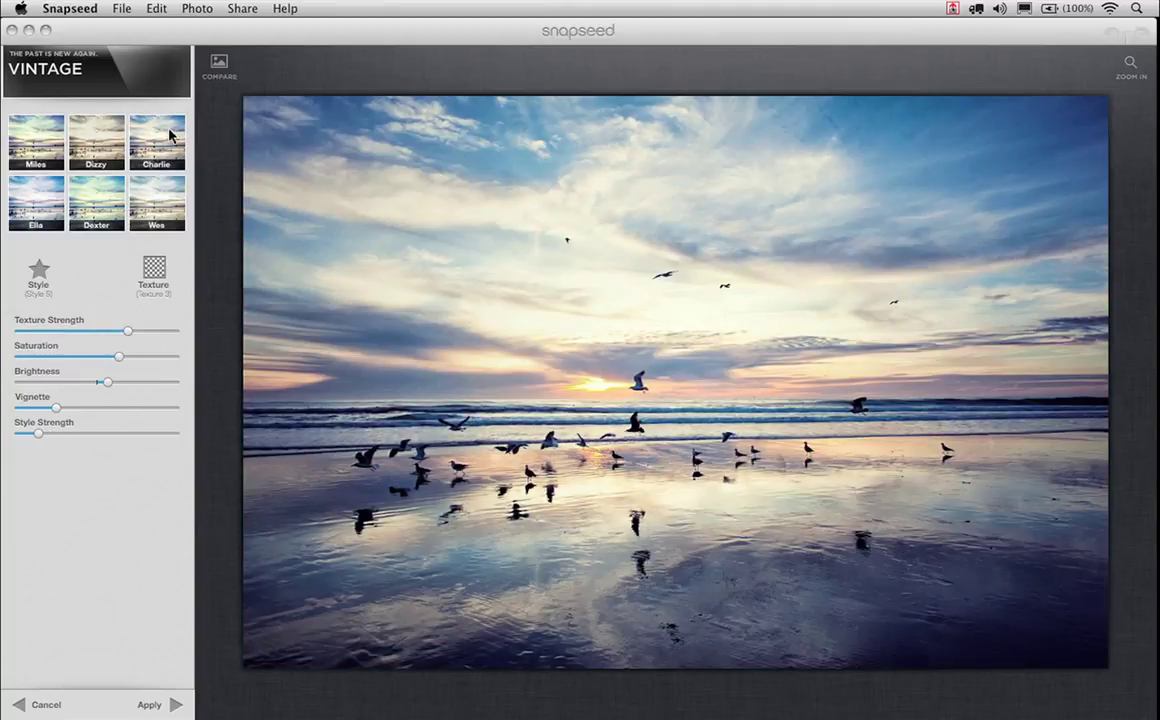
pyautogui.click(38, 273)
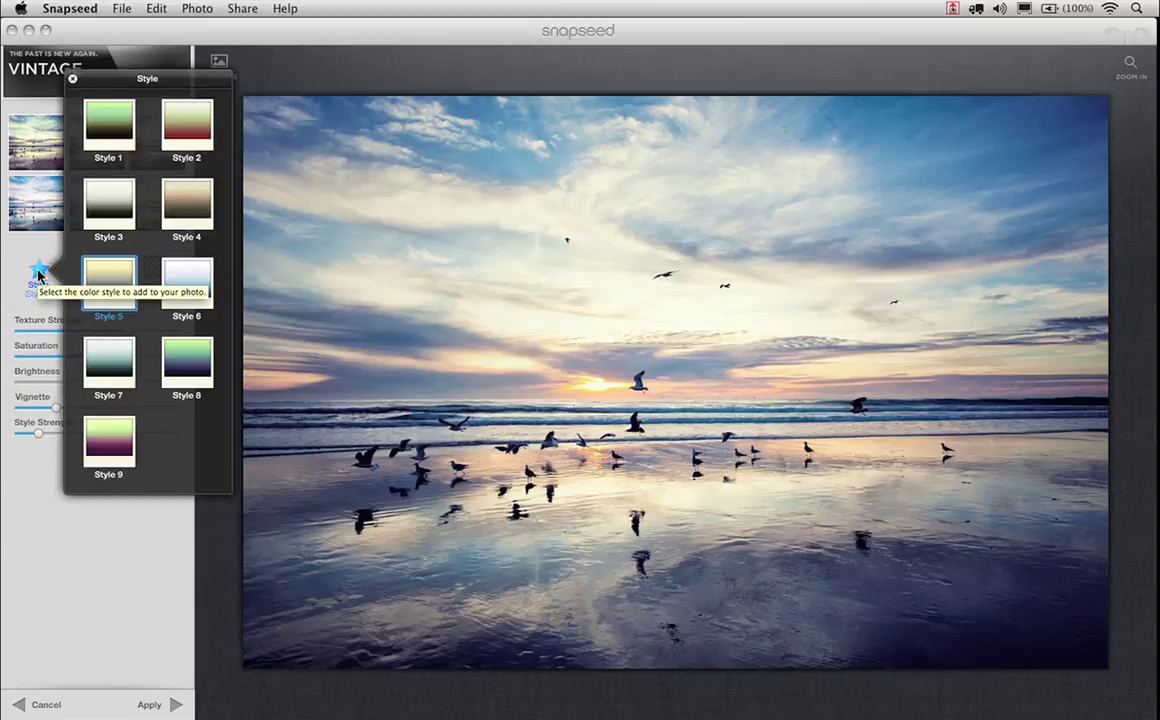
pyautogui.click(31, 258)
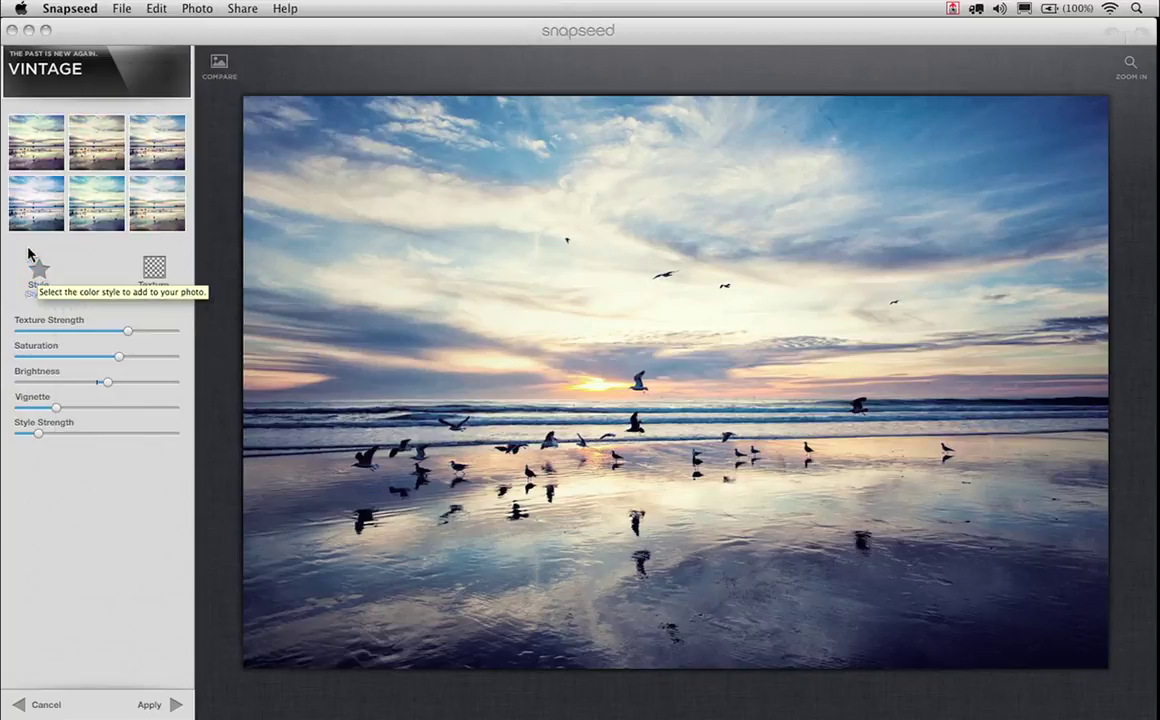
pyautogui.click(155, 270)
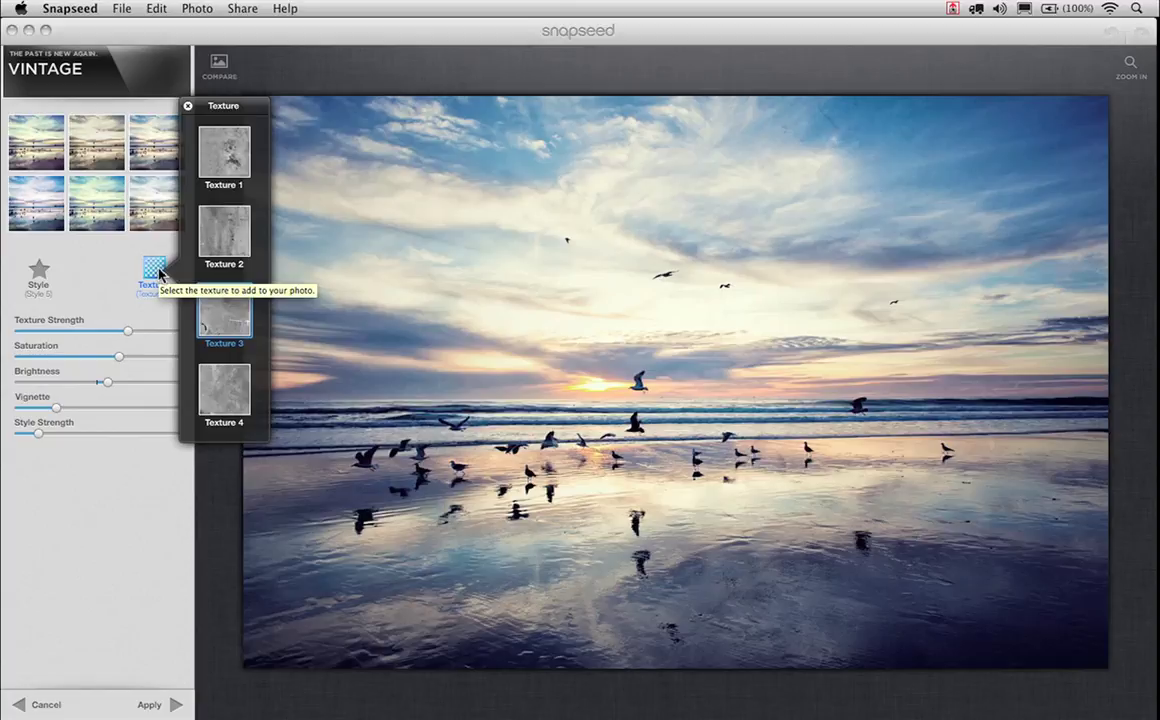
# Switch the vintage texture to Texture 4, lower Texture Strength and raise Style Strength
pyautogui.click(228, 158)
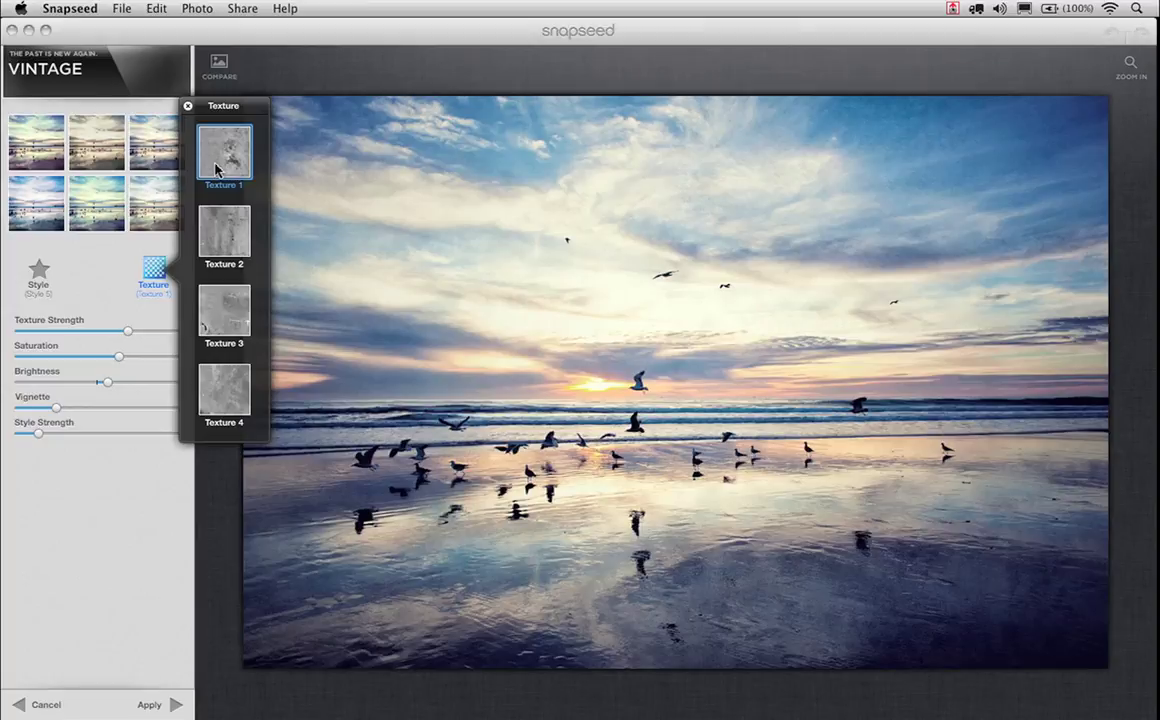
pyautogui.click(226, 316)
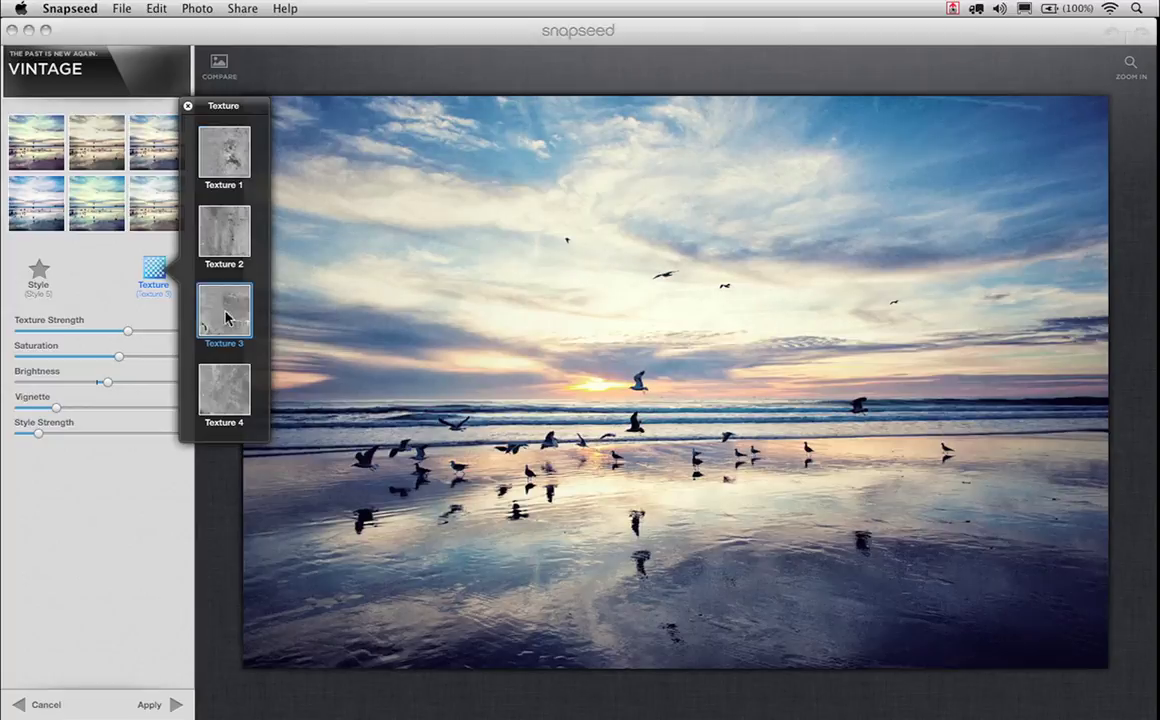
pyautogui.click(224, 390)
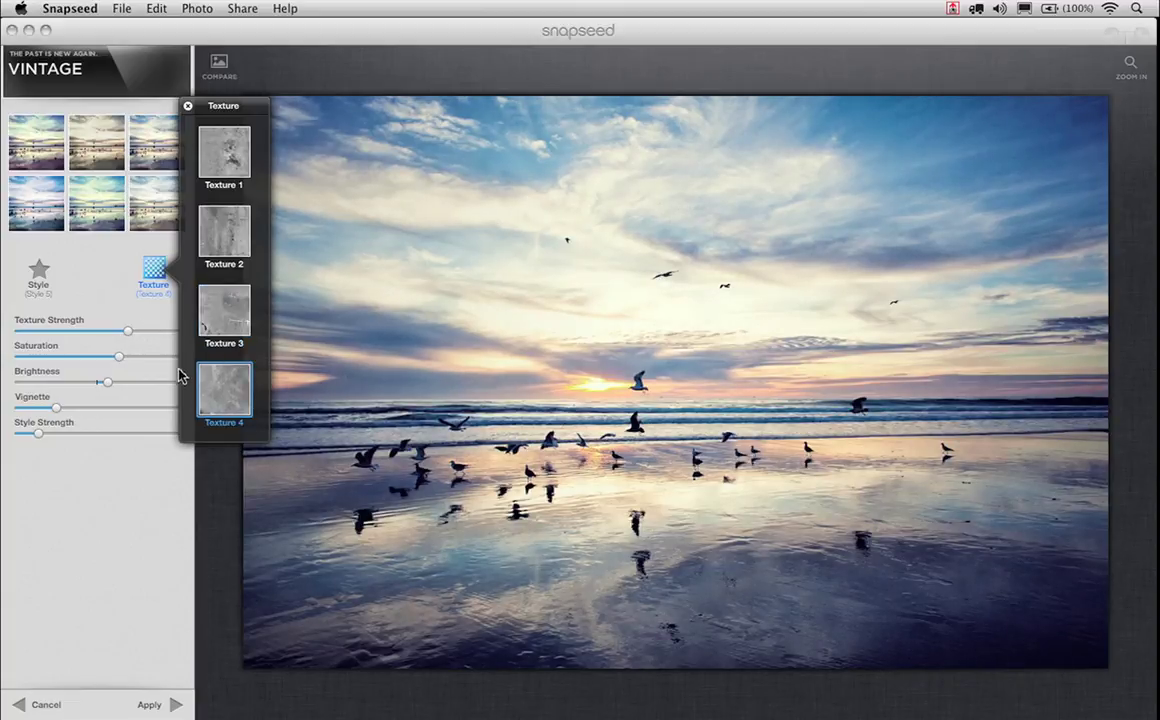
pyautogui.click(112, 304)
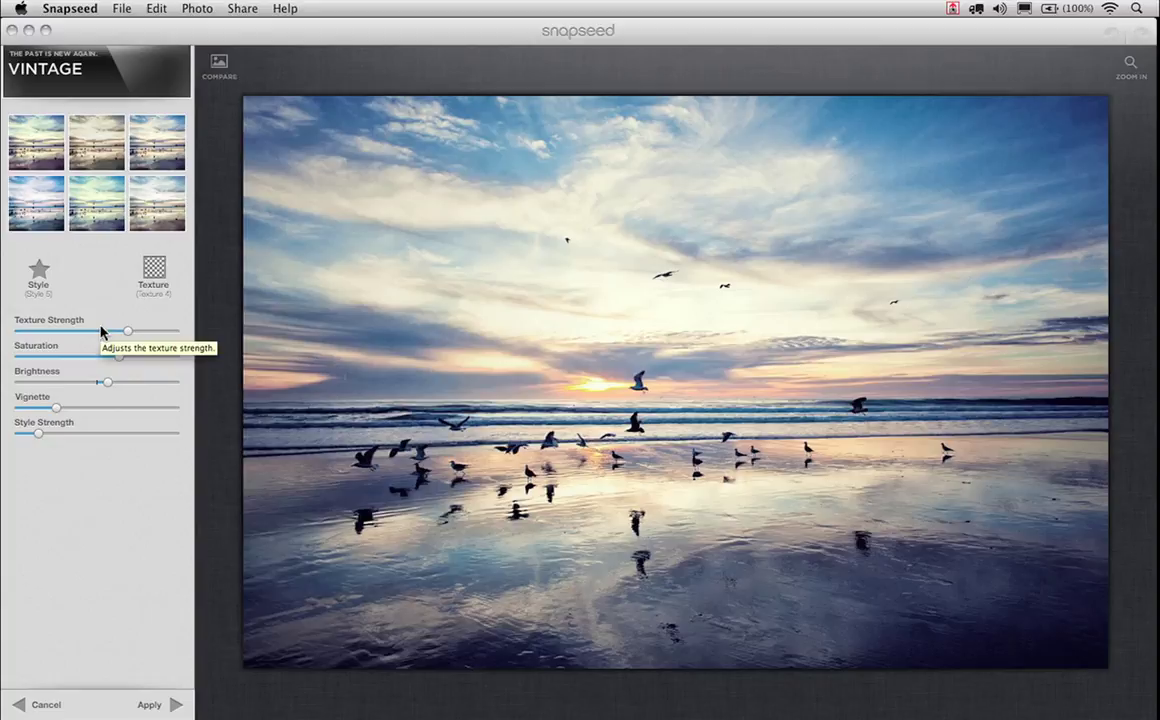
pyautogui.moveTo(101, 332); pyautogui.dragTo(86, 333)
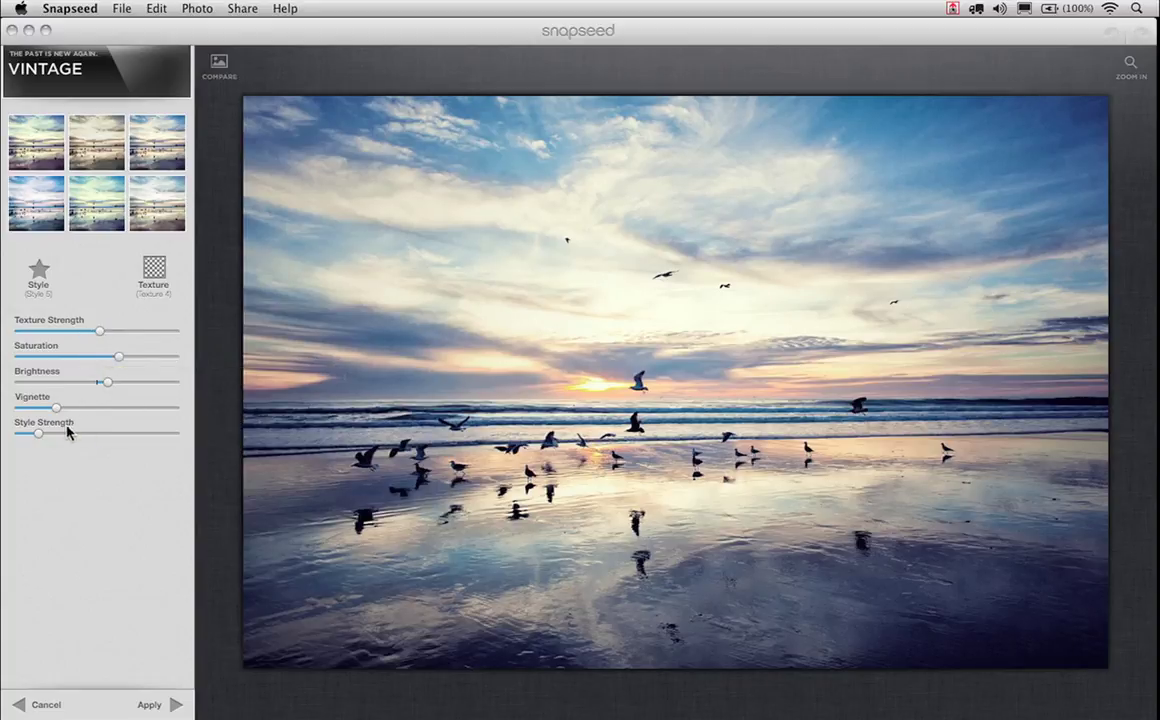
pyautogui.moveTo(39, 433); pyautogui.dragTo(55, 435)
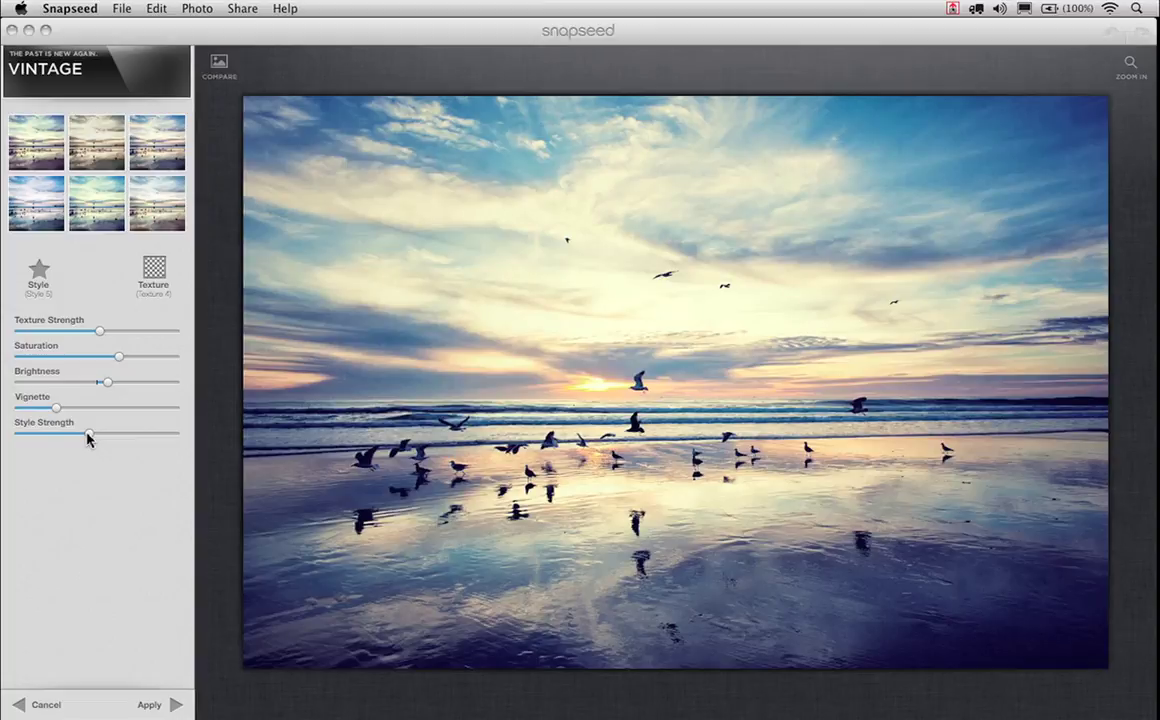
pyautogui.click(218, 64)
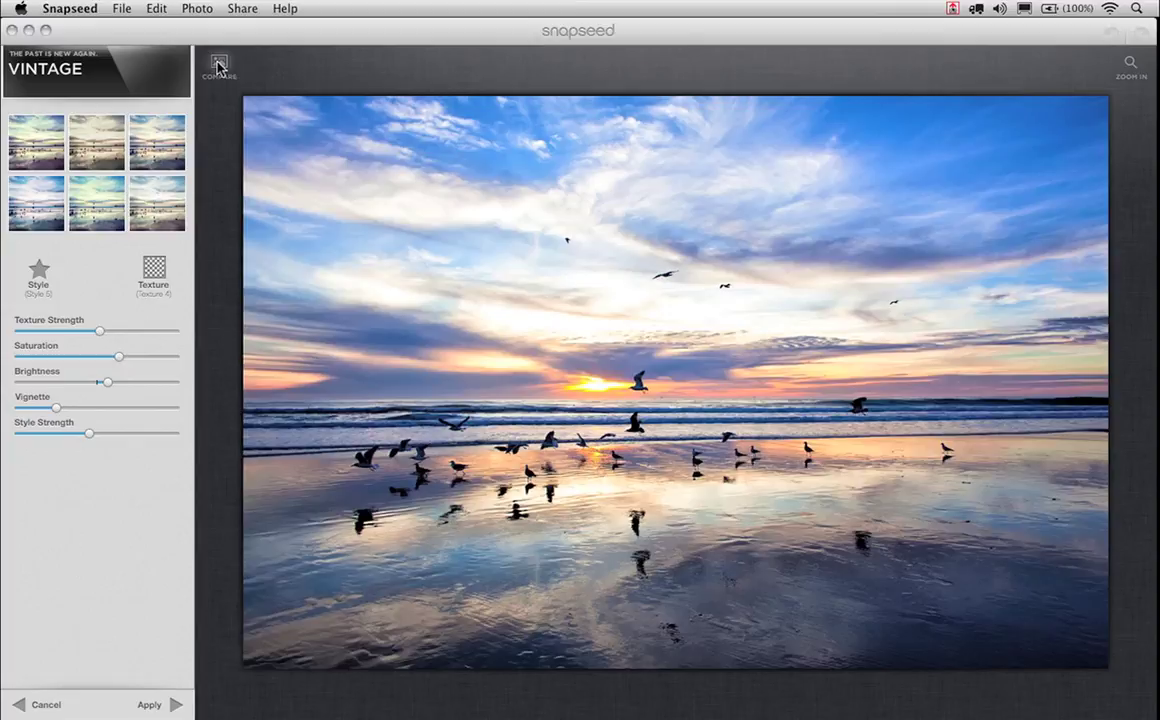
pyautogui.click(218, 64)
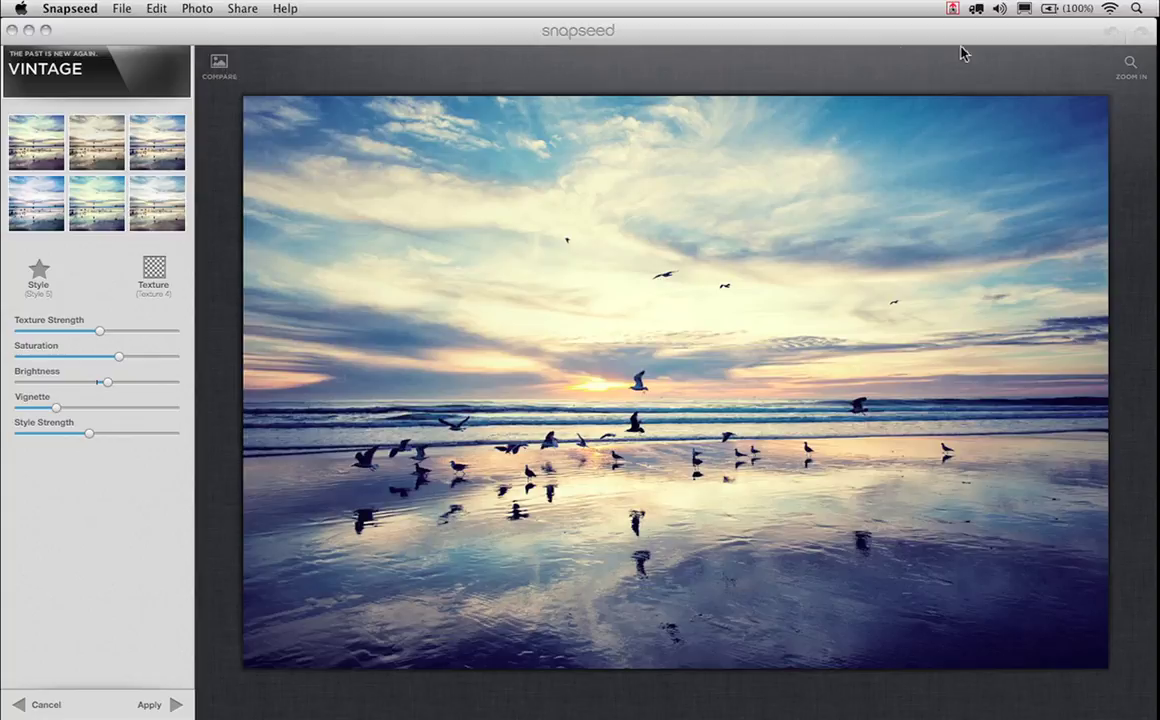
pyautogui.click(1131, 68)
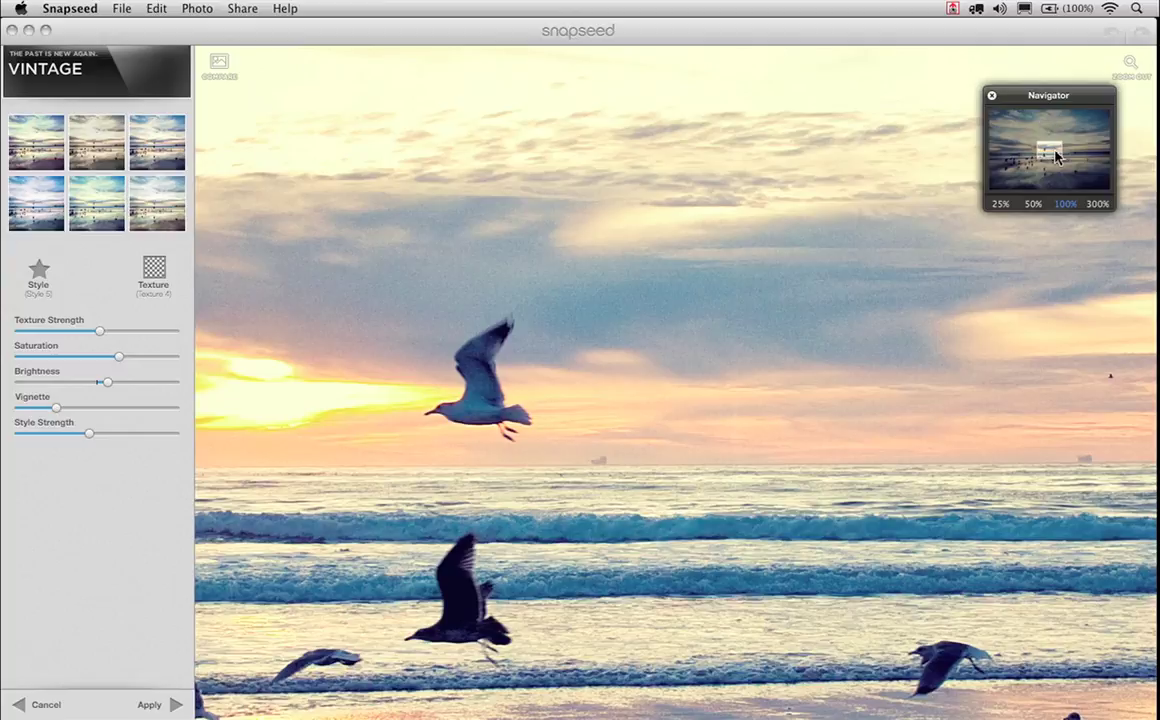
pyautogui.moveTo(1057, 156); pyautogui.dragTo(1033, 158)
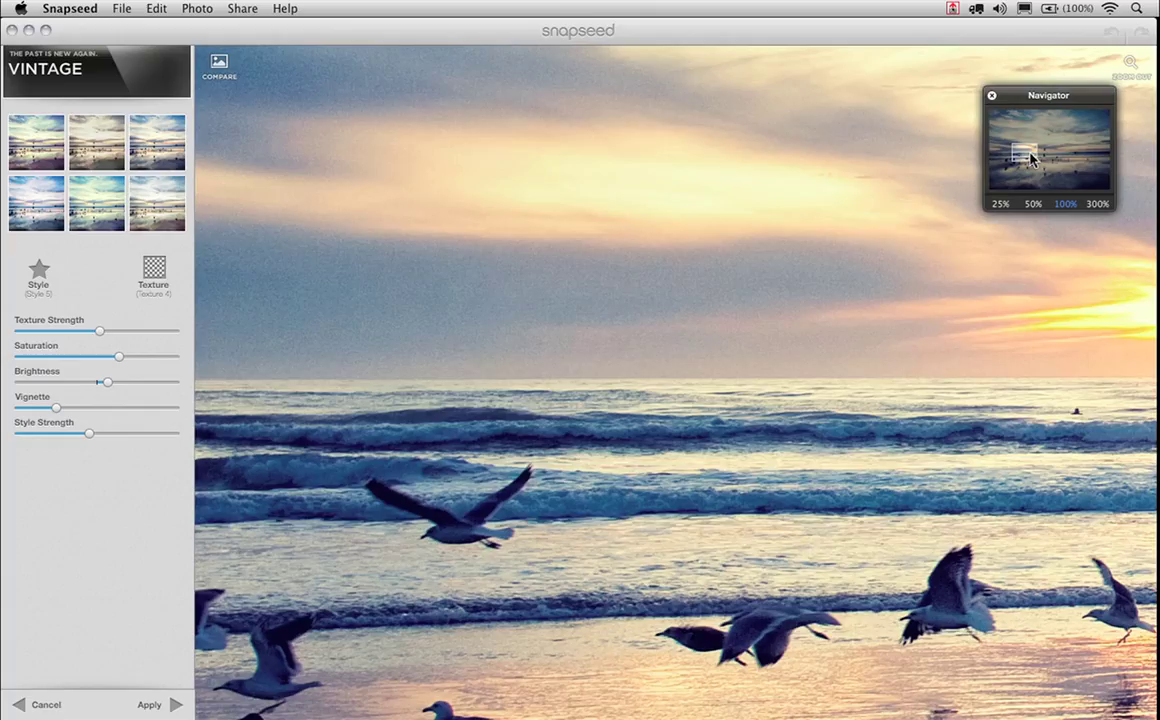
pyautogui.click(1033, 204)
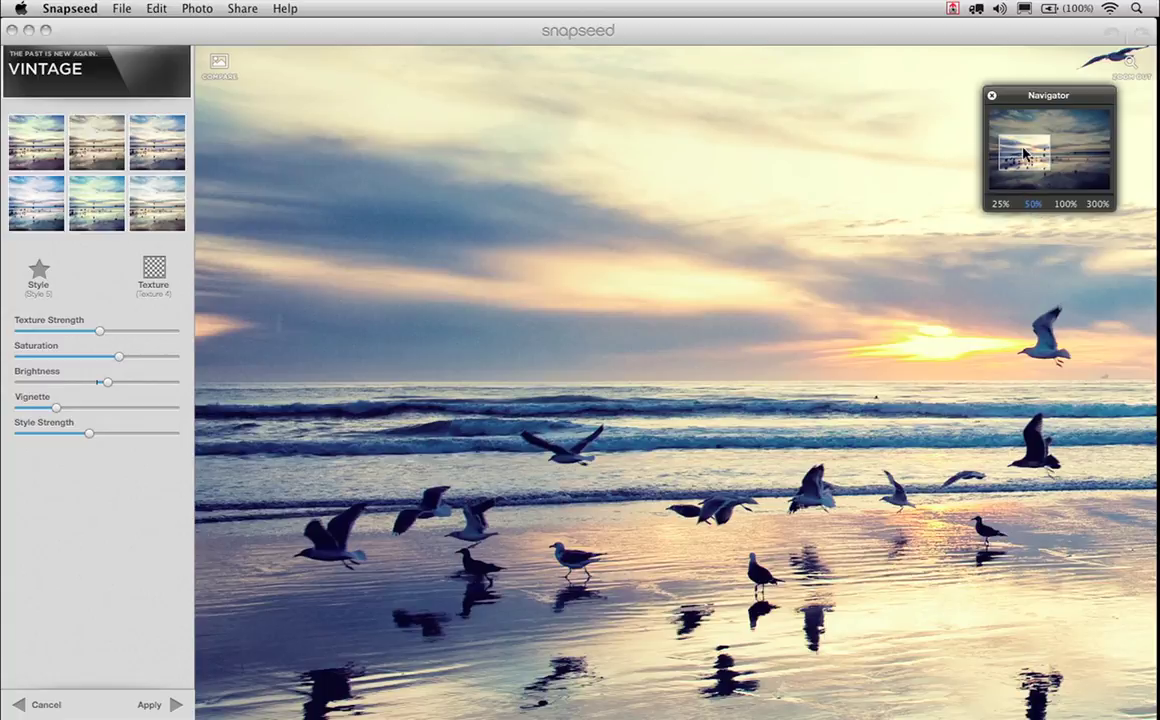
pyautogui.moveTo(1026, 141)
pyautogui.mouseDown()
pyautogui.moveTo(1027, 124)
pyautogui.moveTo(1029, 135)
pyautogui.mouseUp()
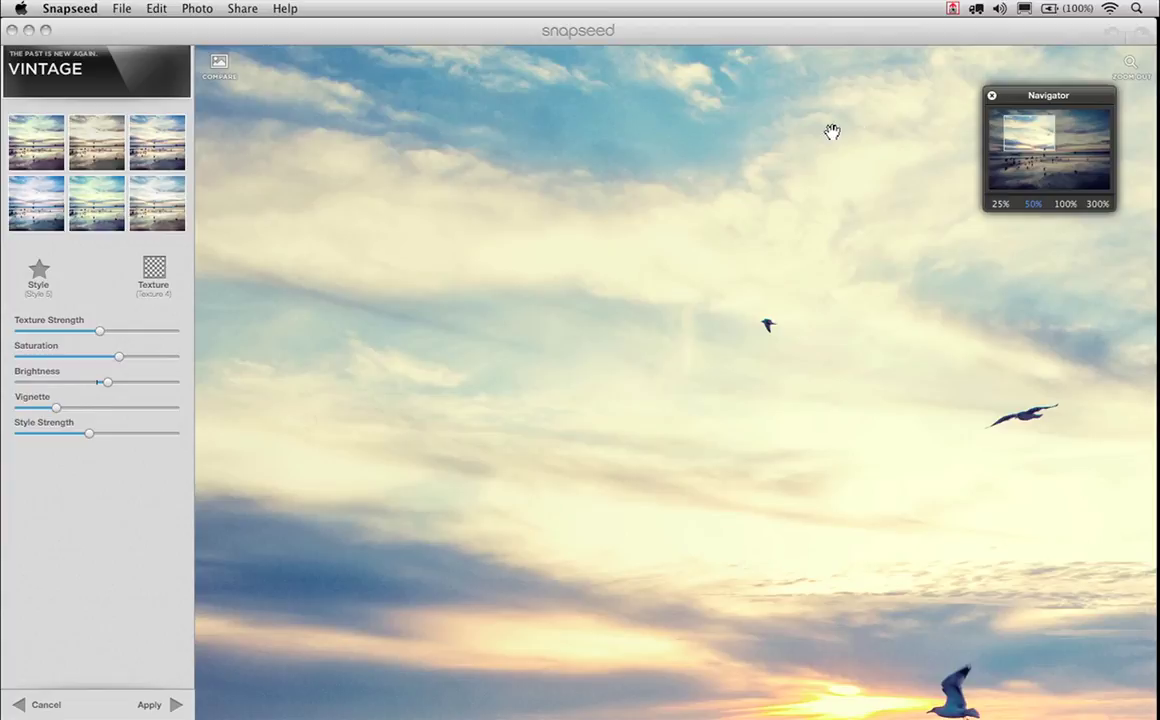
pyautogui.click(216, 63)
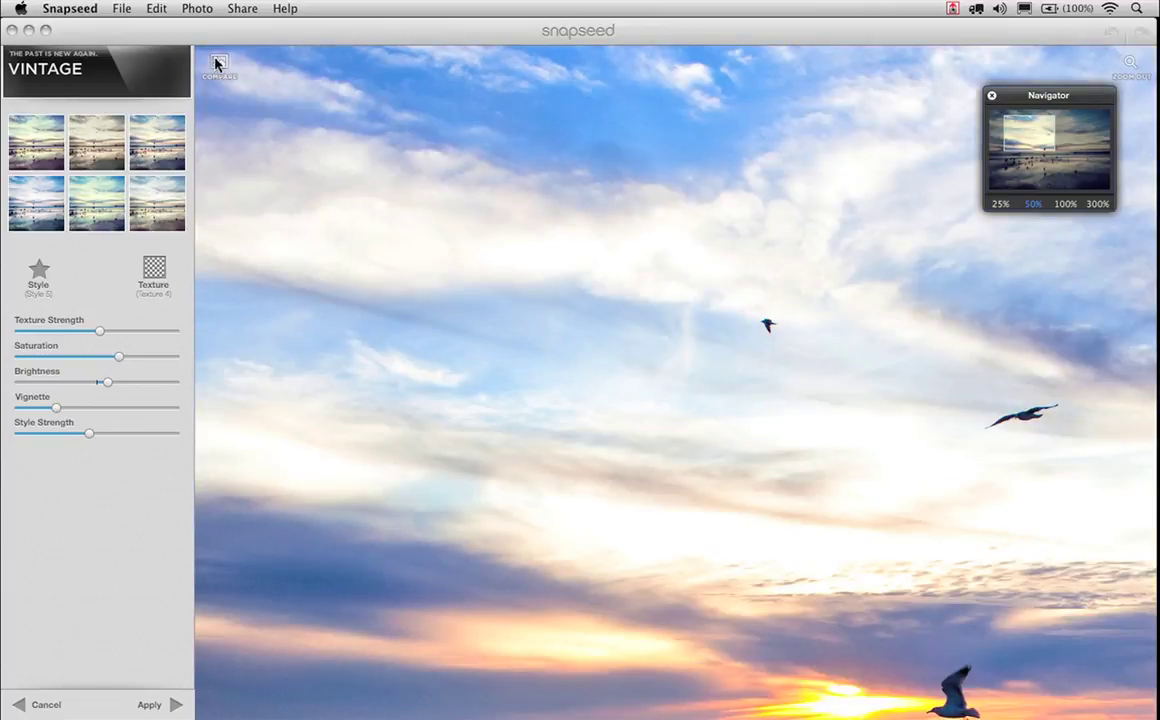
pyautogui.click(216, 63)
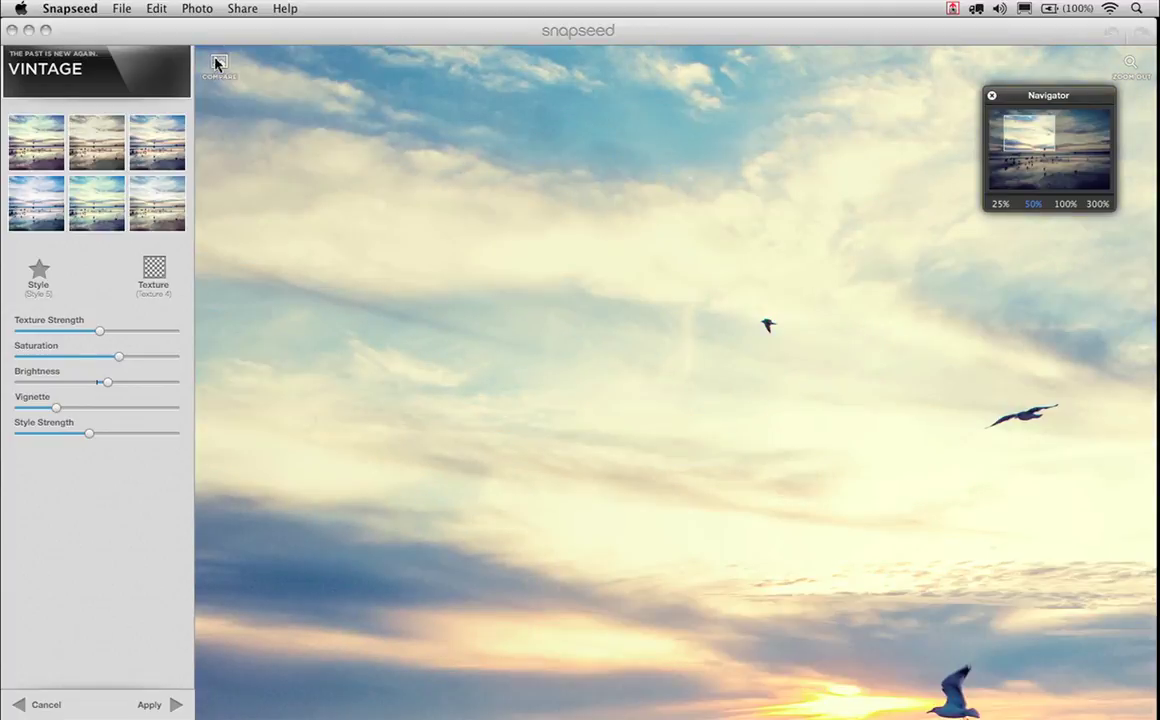
pyautogui.click(216, 63)
pyautogui.click(216, 63)
pyautogui.press('super+0')
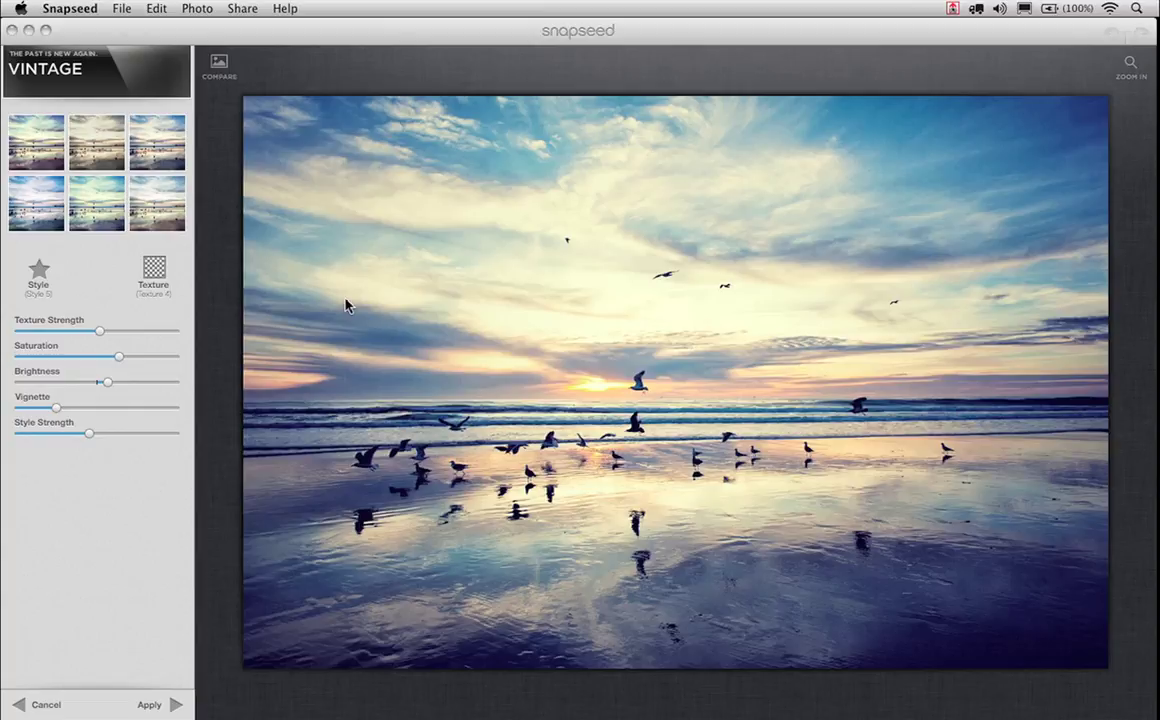
pyautogui.click(176, 704)
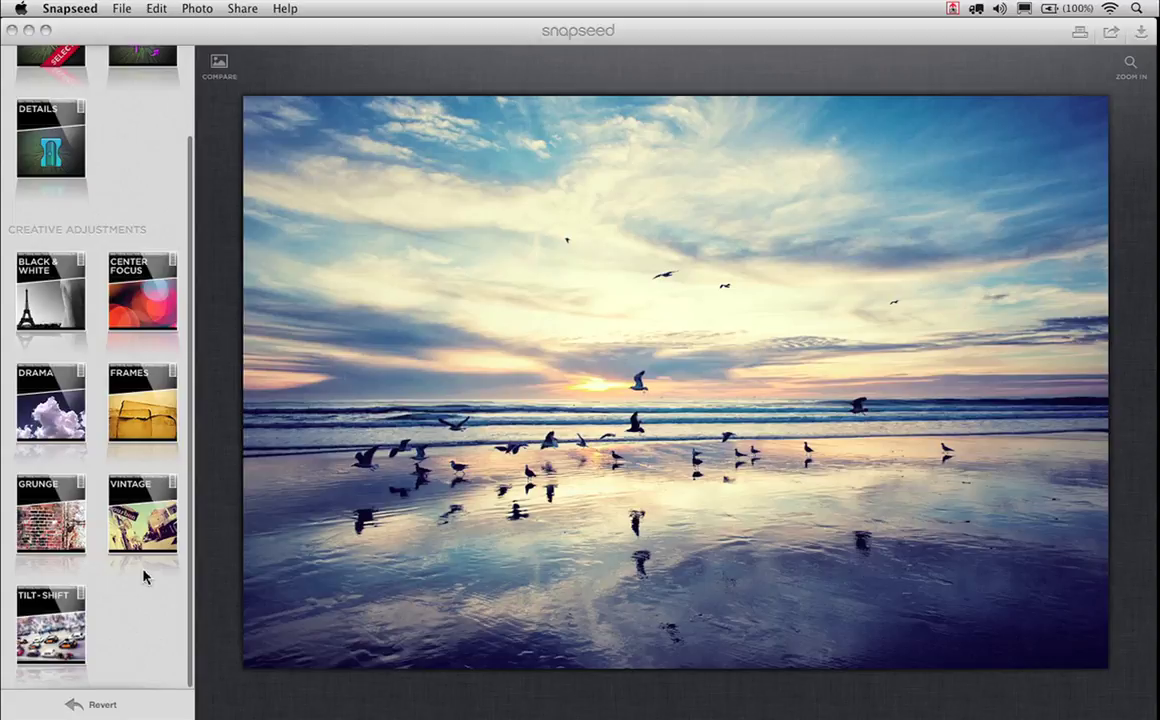
# Open Frames and shuffle random frame styles until a Type 1 white border shows
pyautogui.click(138, 400)
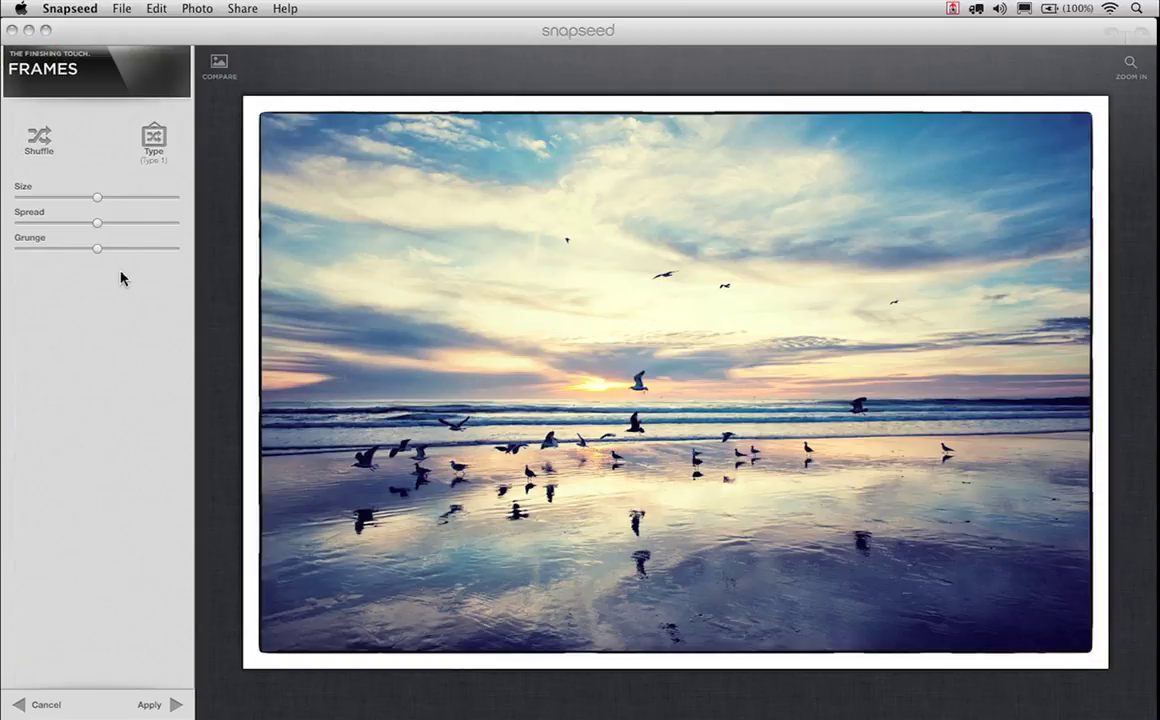
pyautogui.click(40, 140)
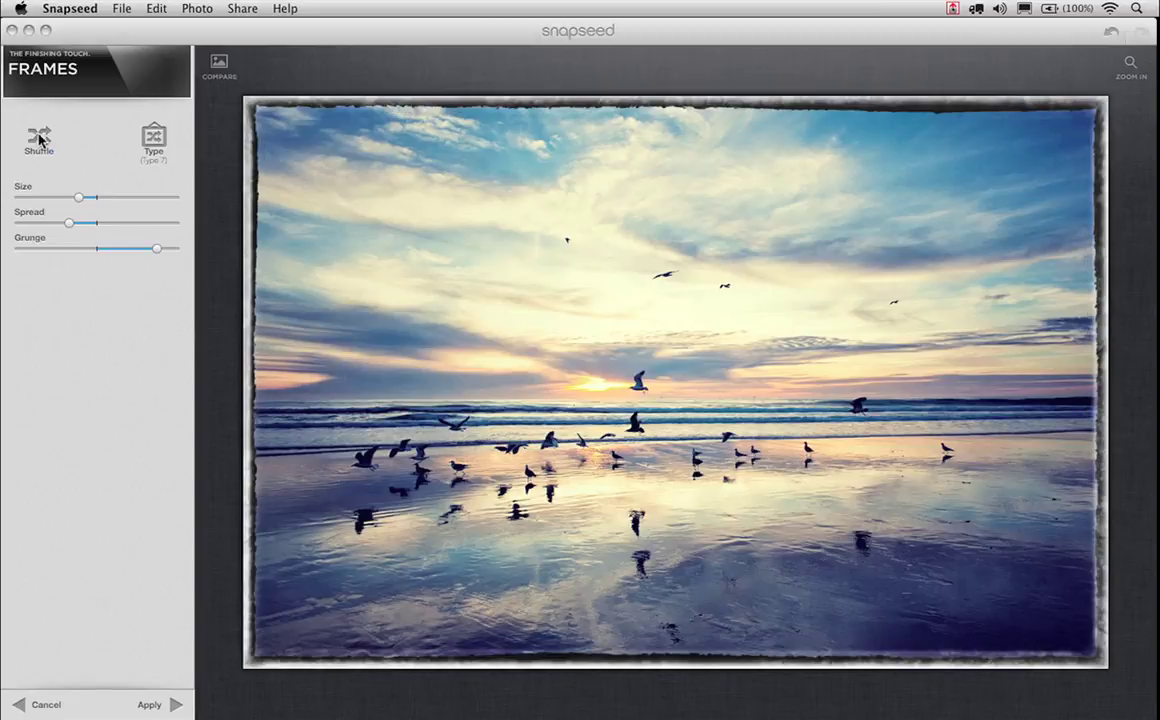
pyautogui.click(40, 140)
pyautogui.click(40, 140)
pyautogui.click(40, 140)
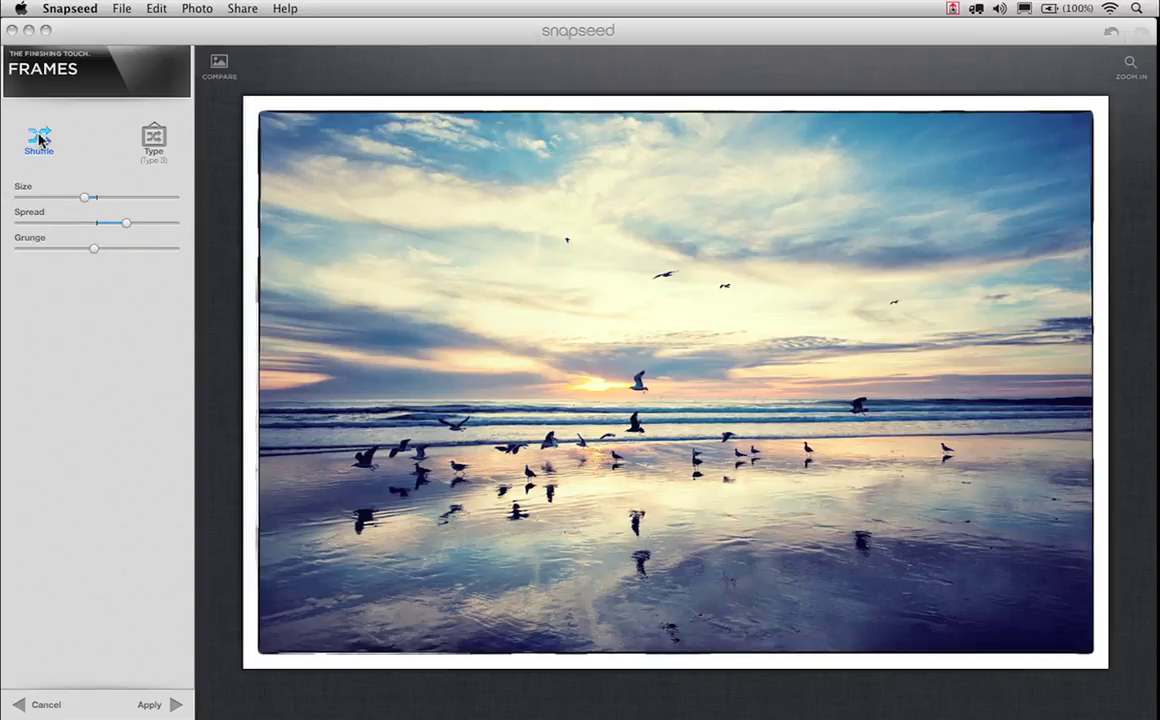
pyautogui.click(40, 140)
pyautogui.click(40, 140)
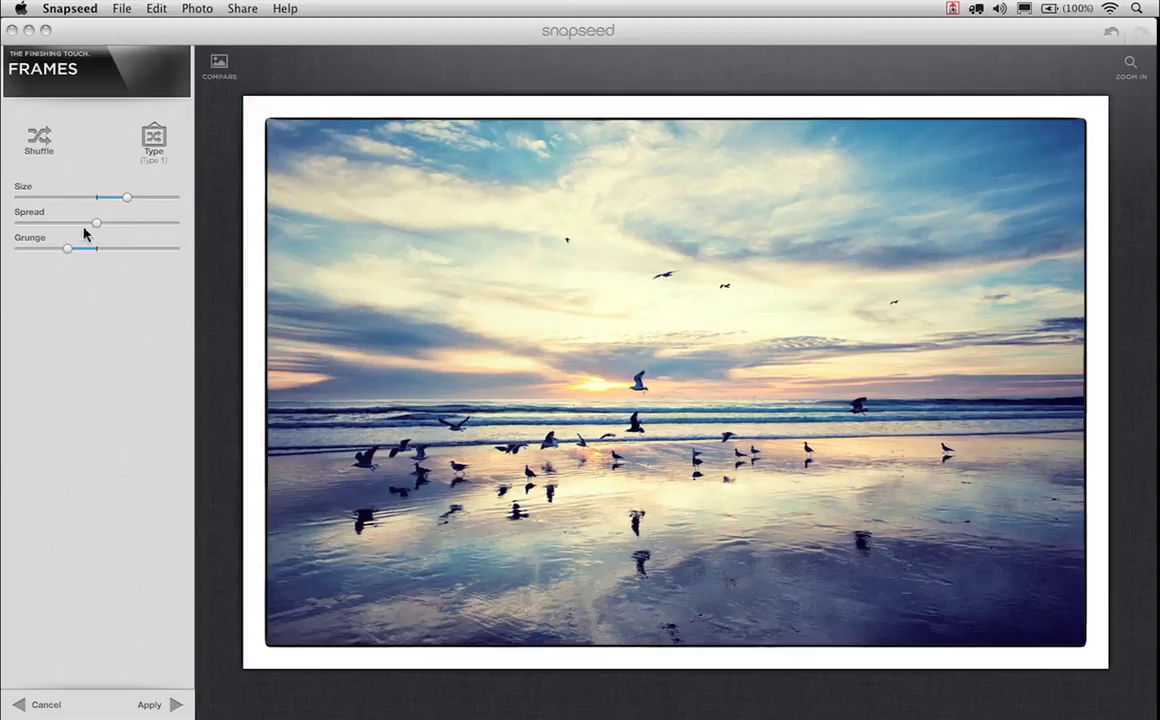
pyautogui.click(150, 136)
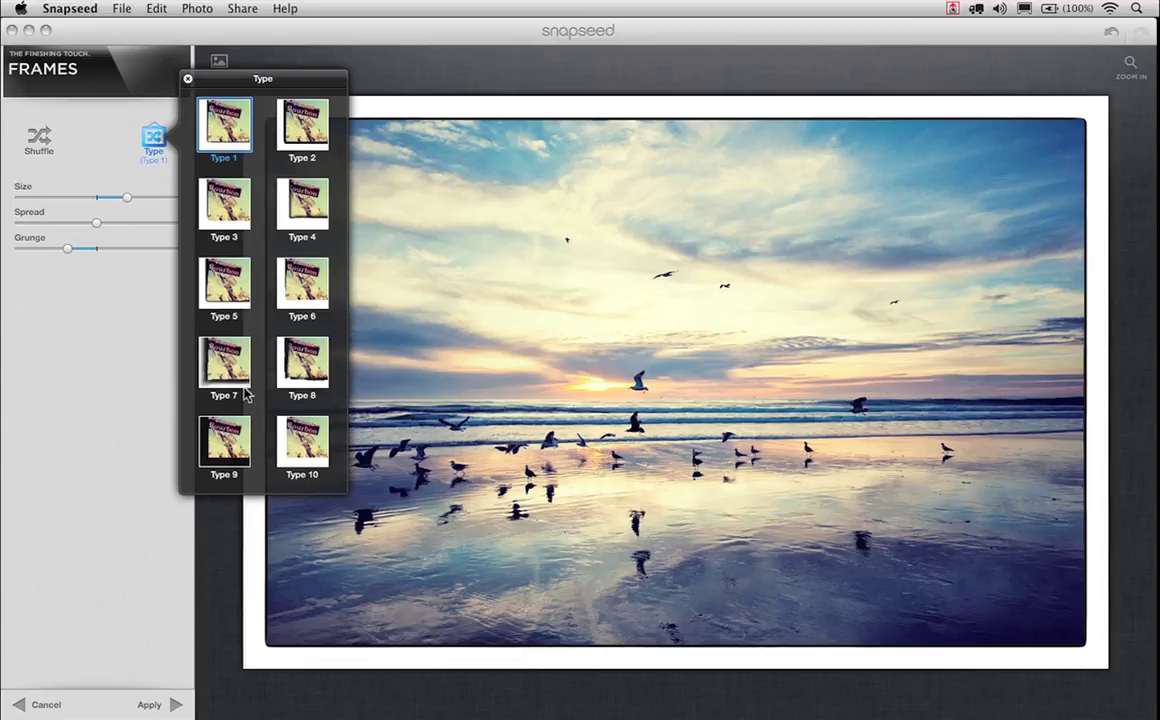
# Choose the Type 8 rough frame and regenerate it several times for a new variation
pyautogui.click(303, 370)
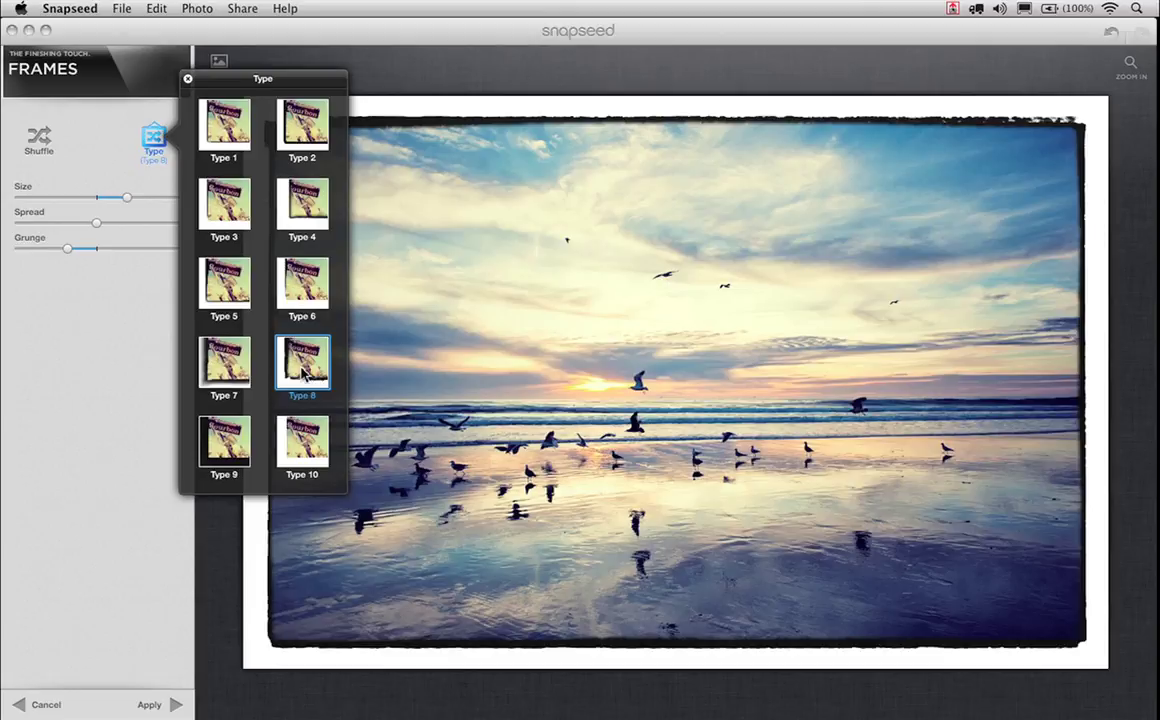
pyautogui.click(303, 370)
pyautogui.click(303, 370)
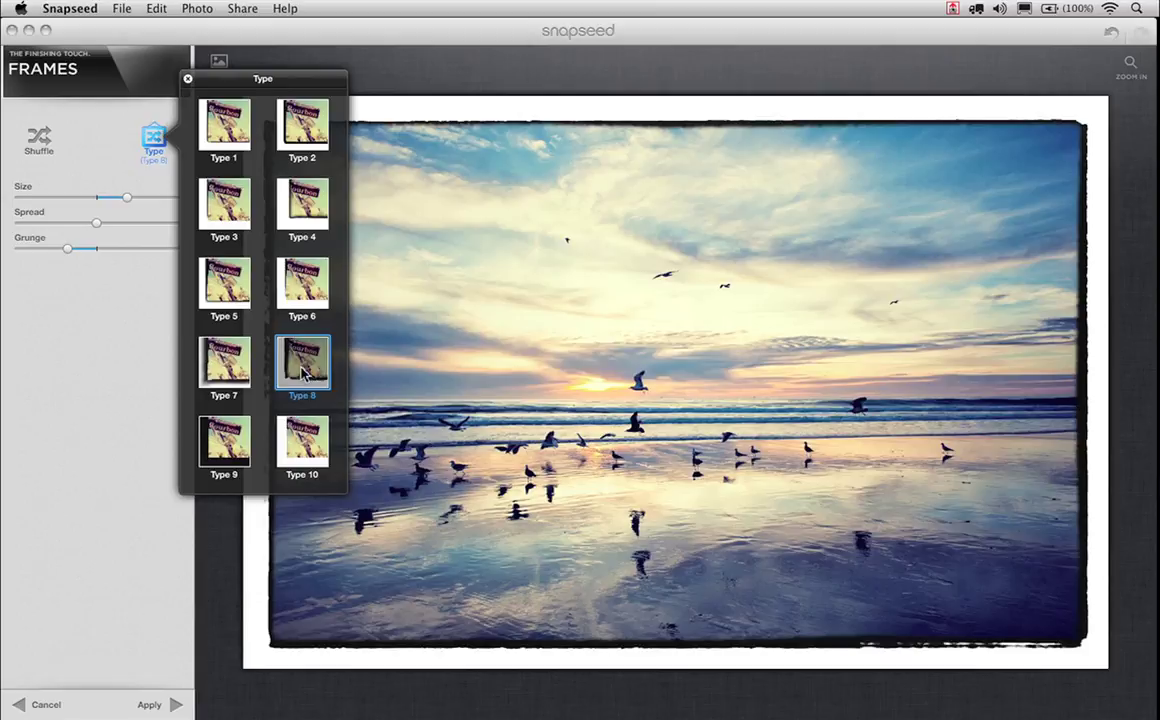
pyautogui.click(303, 370)
pyautogui.click(303, 370)
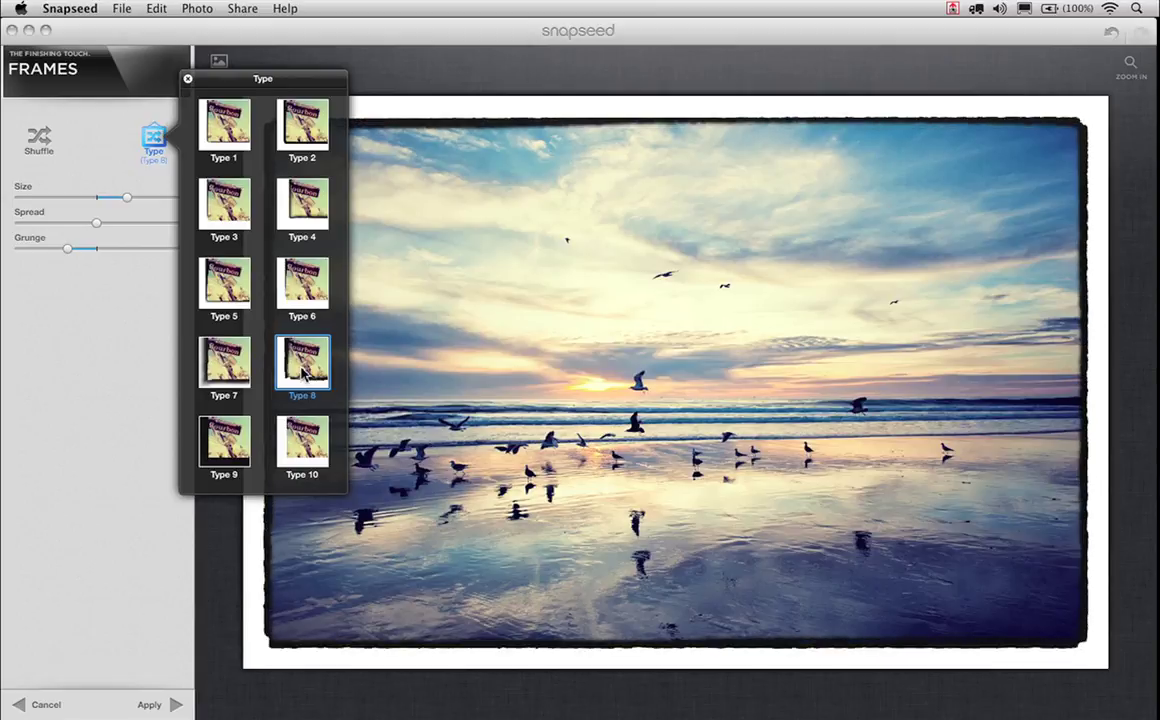
pyautogui.click(303, 370)
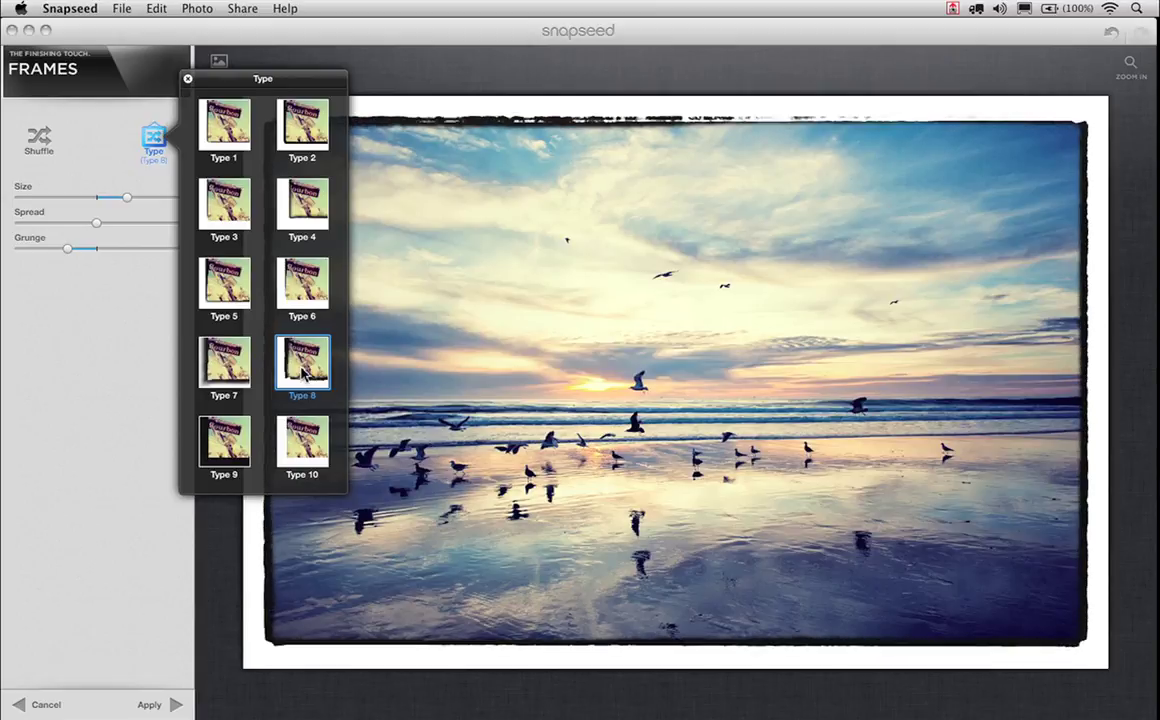
pyautogui.click(303, 370)
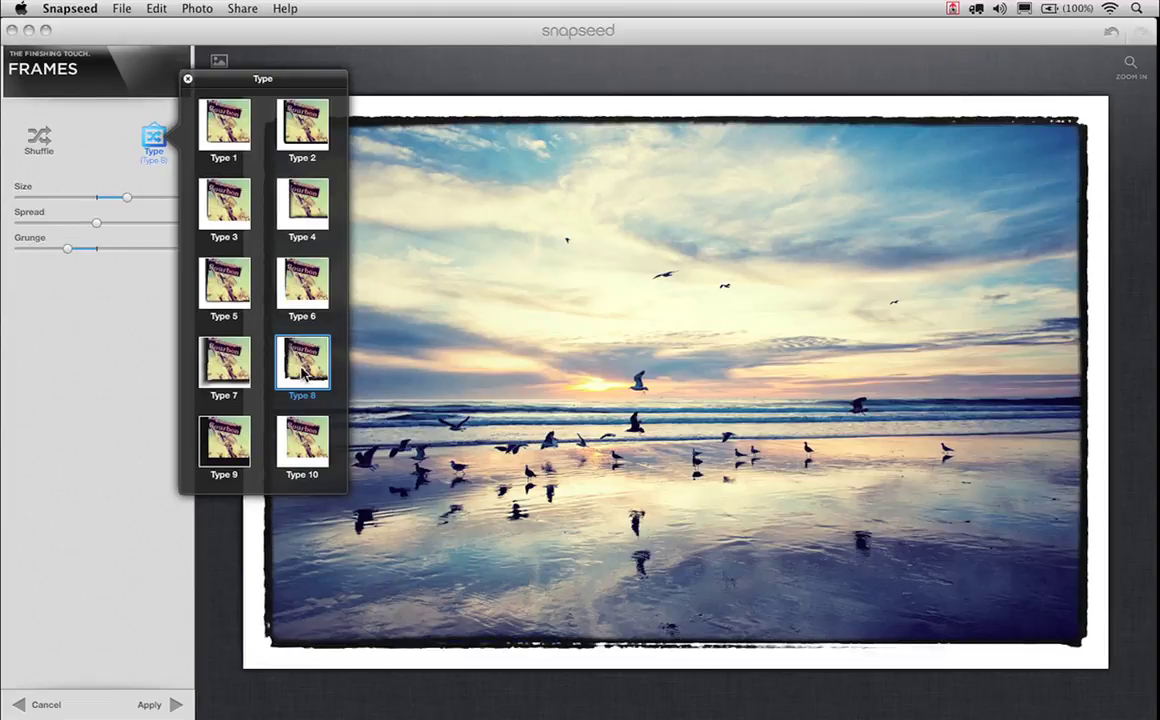
pyautogui.click(97, 303)
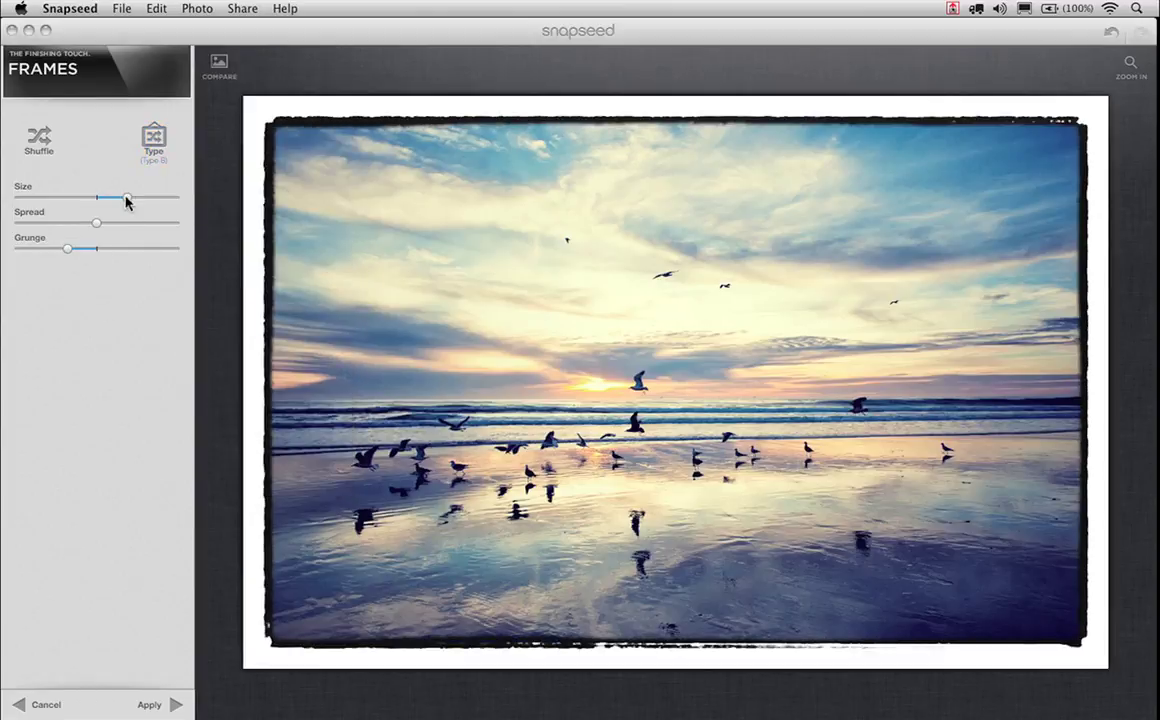
# Thin the frame border with the Size slider, compare, and apply the frame
pyautogui.moveTo(126, 198); pyautogui.dragTo(50, 198)
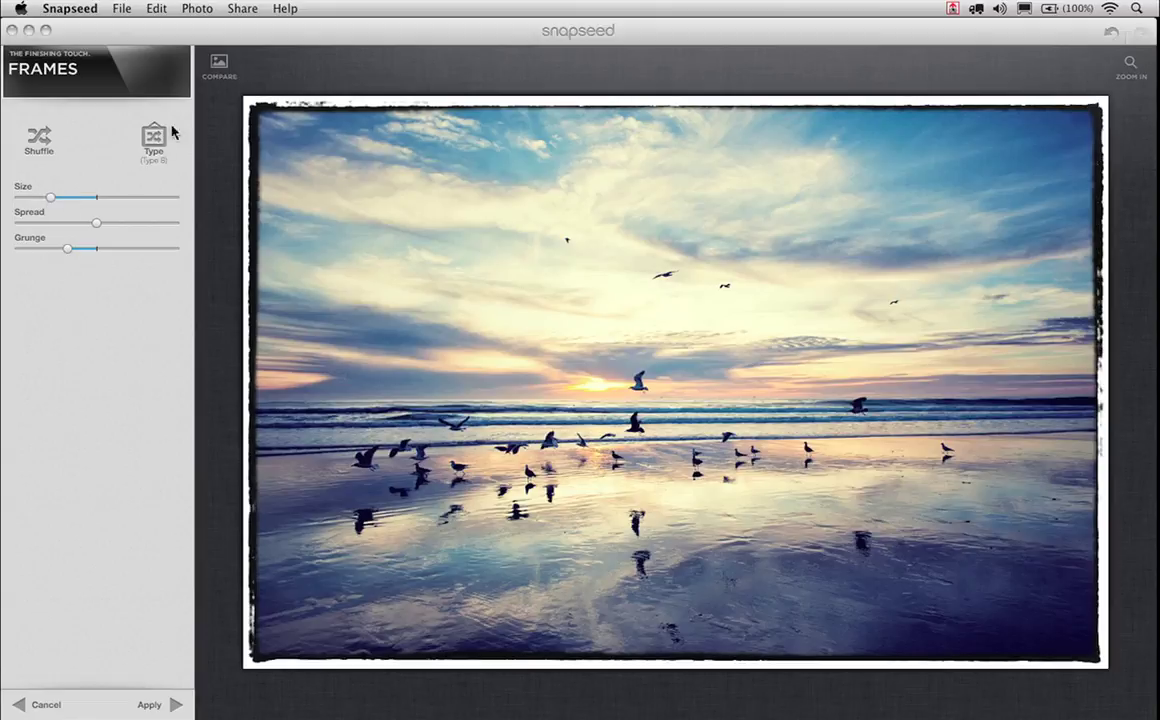
pyautogui.click(219, 66)
pyautogui.click(160, 703)
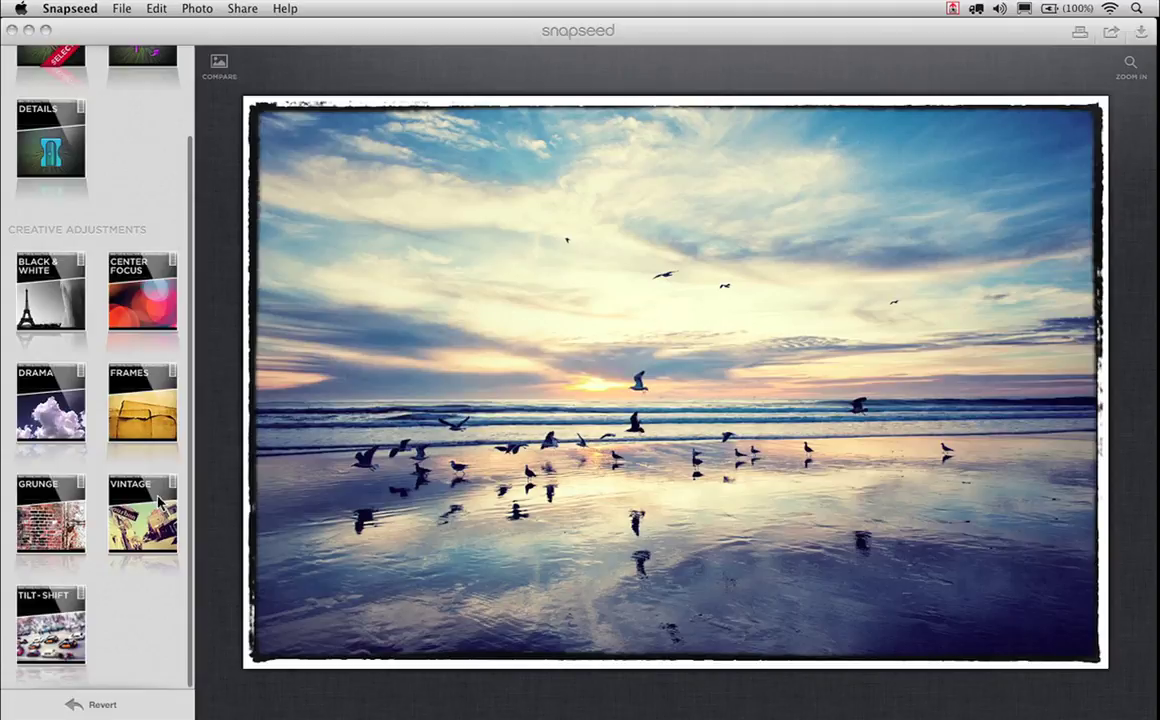
# Compare the framed photo with the original, then open and close the Share options
pyautogui.click(220, 66)
pyautogui.click(1112, 33)
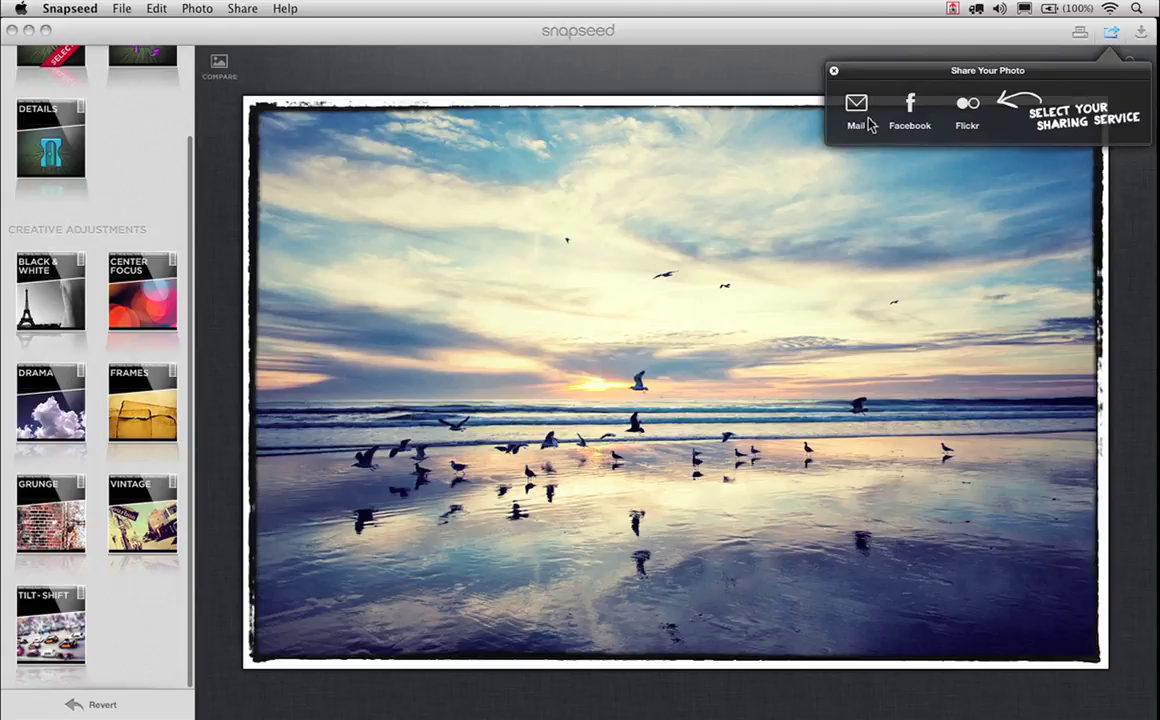
pyautogui.click(833, 72)
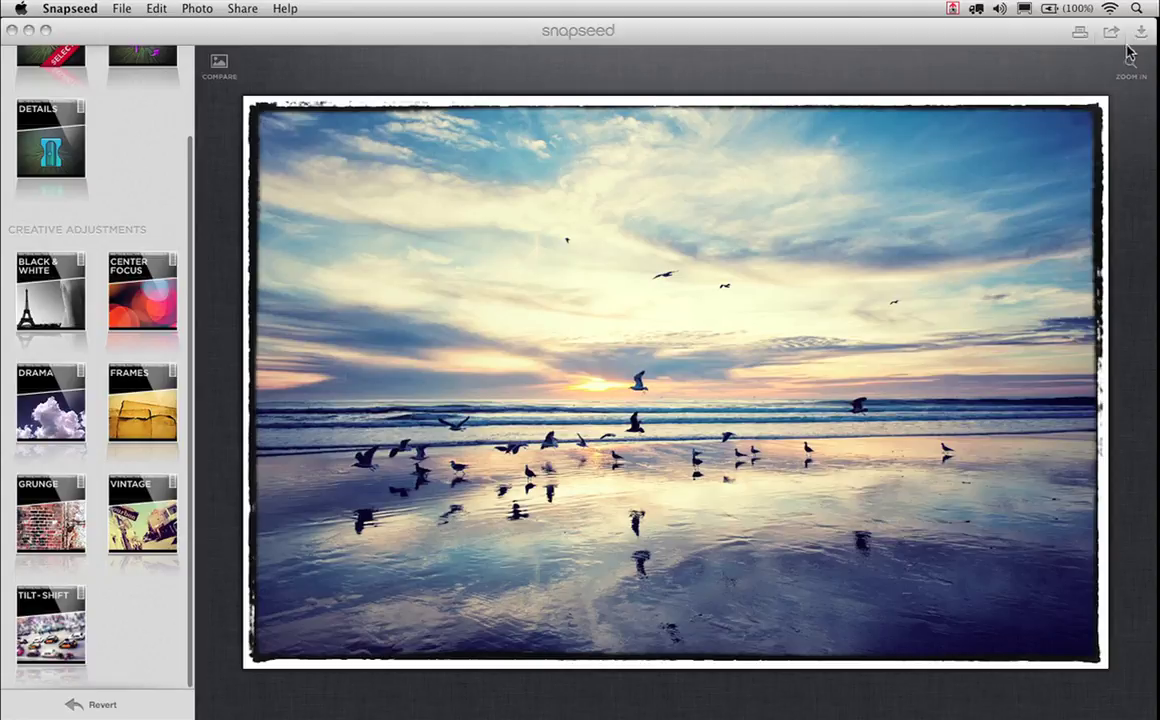